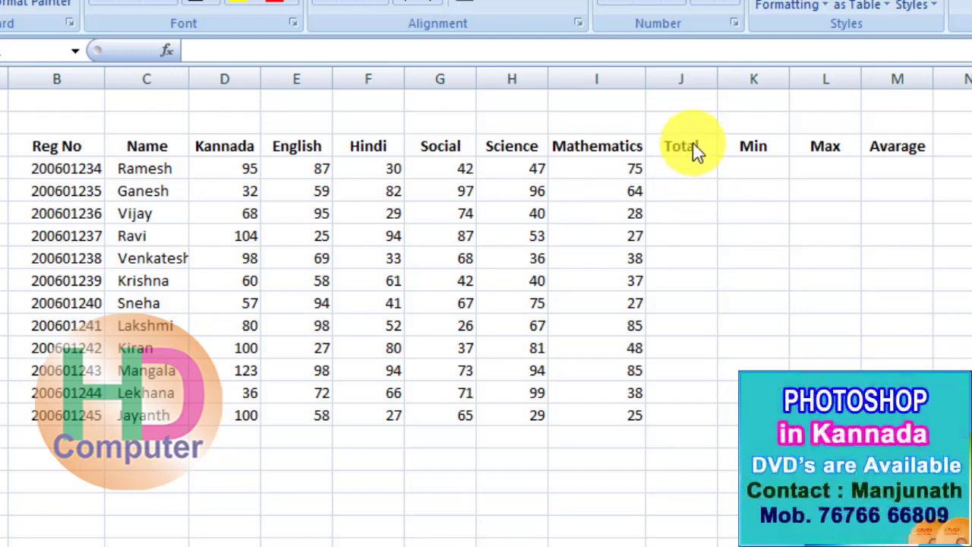
# - Enter =SUM(D4:I4) in J4 for the first student's total and fill the formula down the Total column
pyautogui.click(689, 162)
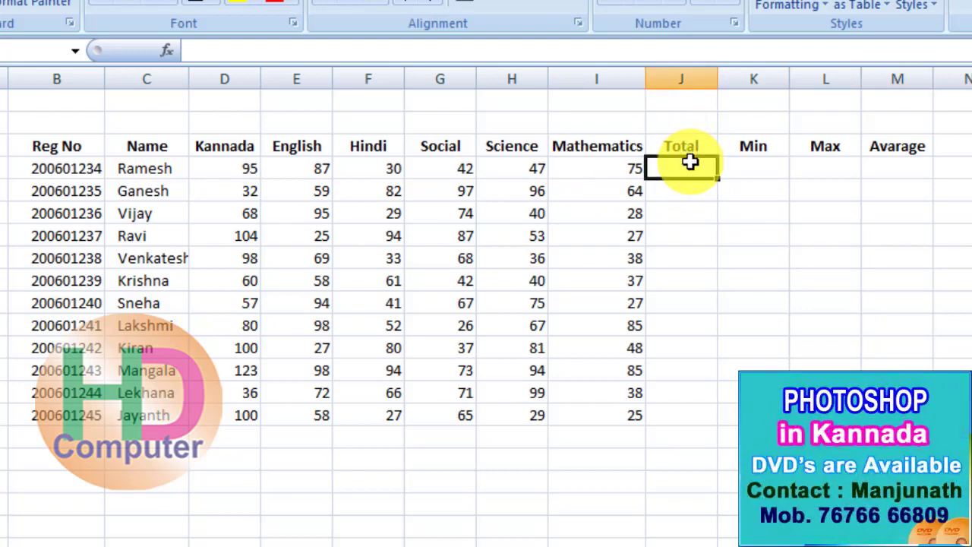
pyautogui.write('=sum')
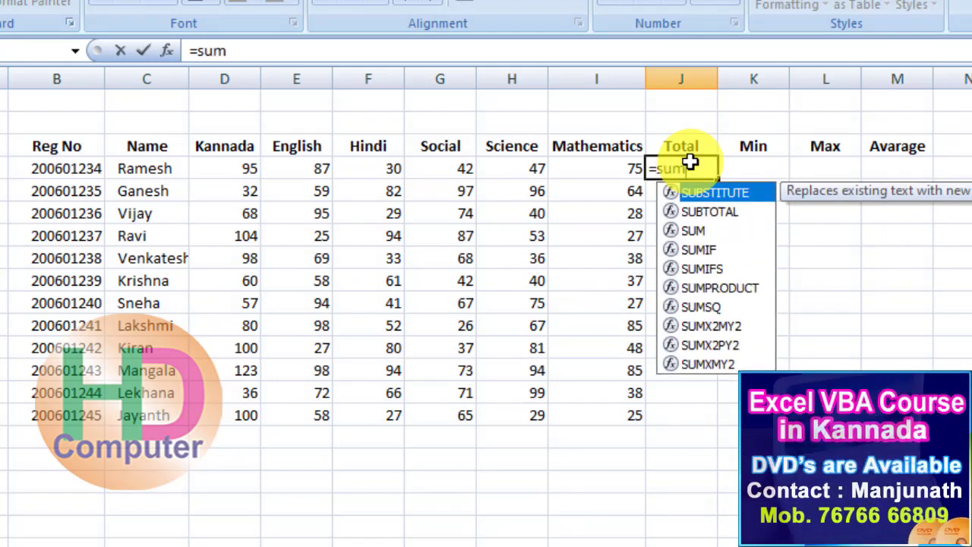
pyautogui.press('Tab')
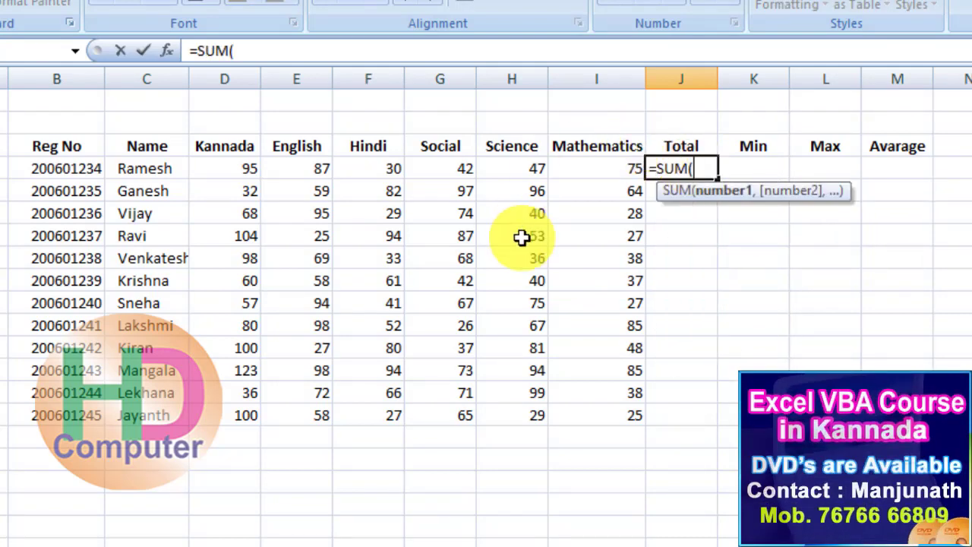
pyautogui.moveTo(232, 168); pyautogui.dragTo(560, 174)
pyautogui.write(')')
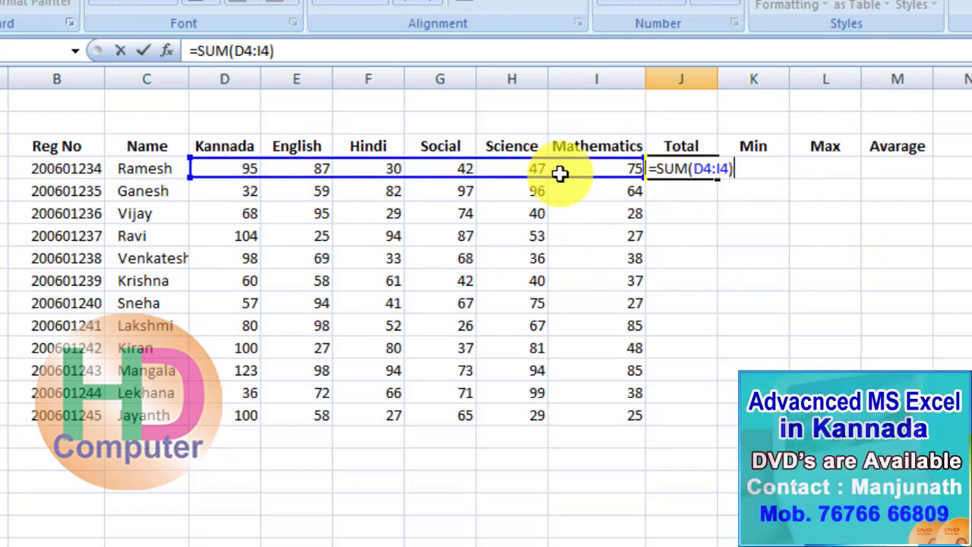
pyautogui.press('Return')
pyautogui.click(708, 167)
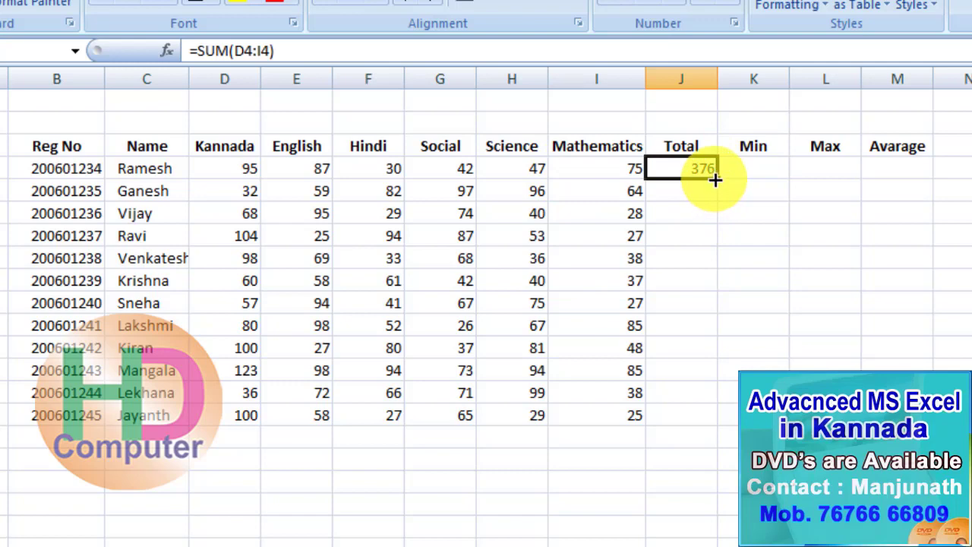
pyautogui.doubleClick(716, 179)
# - Enter =MIN(D4:I4) in K4 to get the first student's lowest mark across the six subjects
pyautogui.click(746, 164)
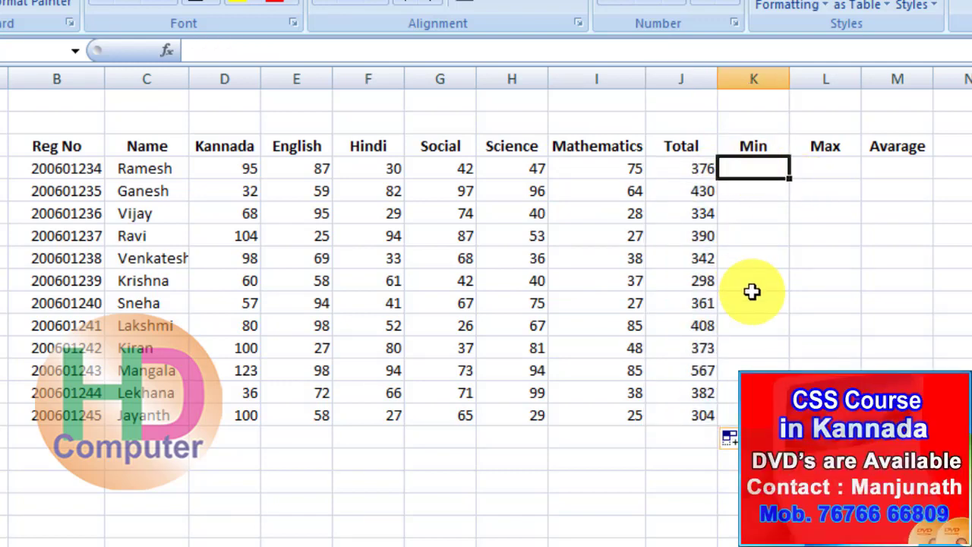
pyautogui.click(146, 188)
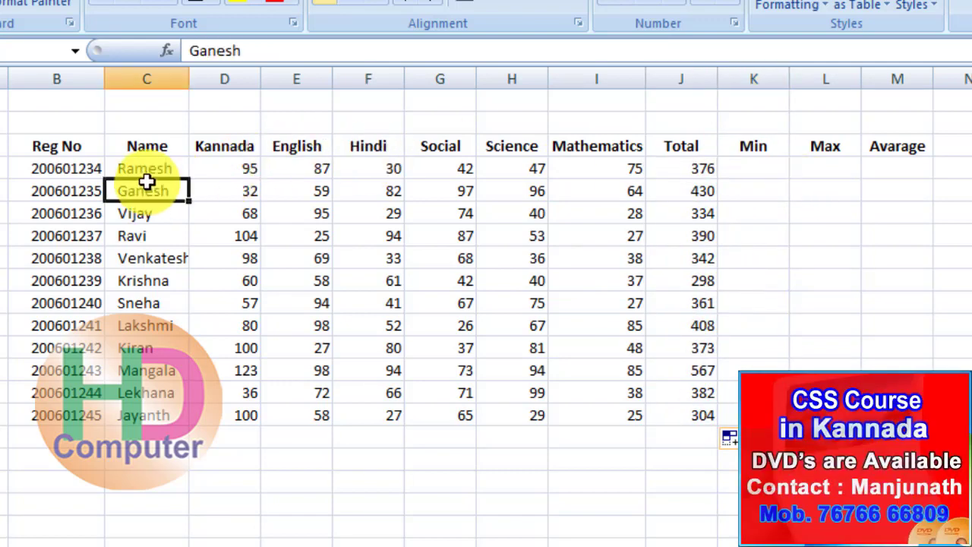
pyautogui.click(148, 169)
pyautogui.moveTo(221, 167); pyautogui.dragTo(580, 163)
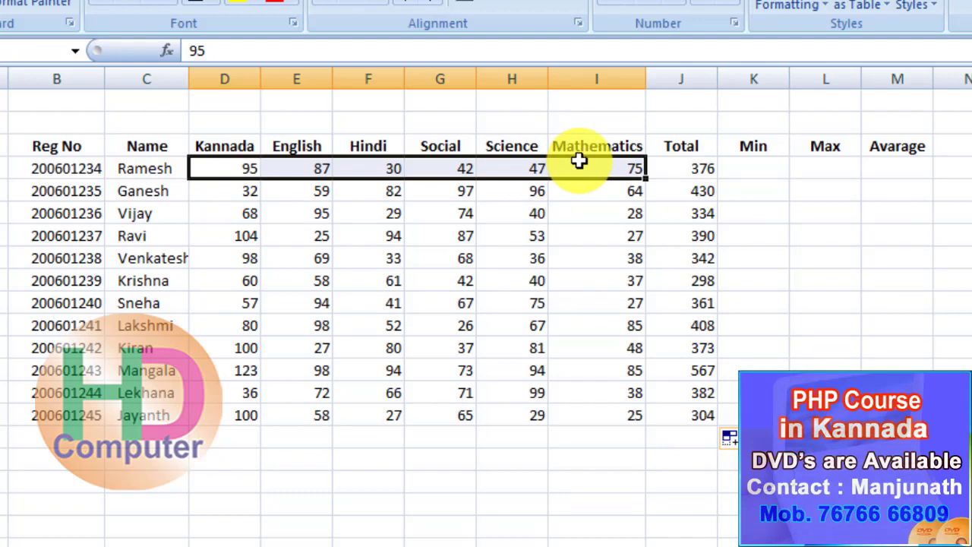
pyautogui.click(774, 167)
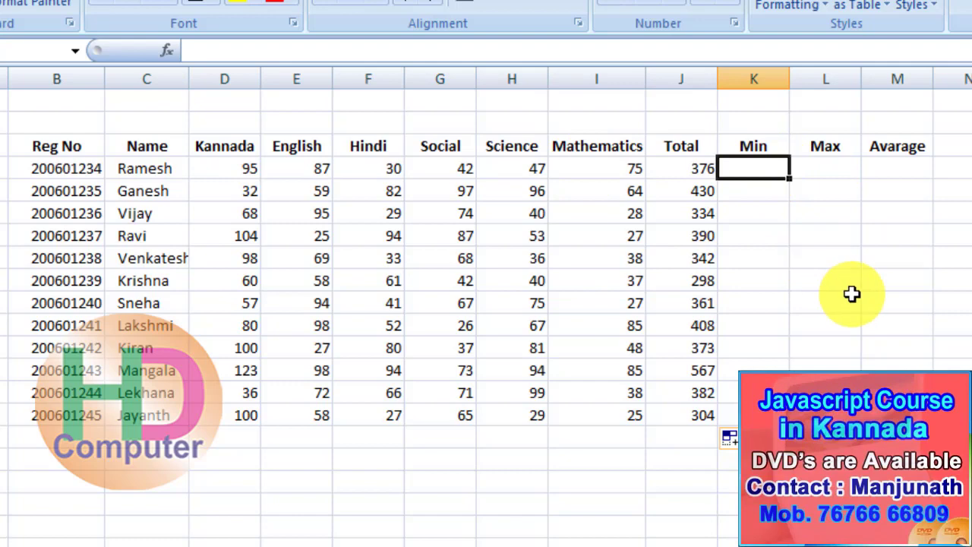
pyautogui.write('=min')
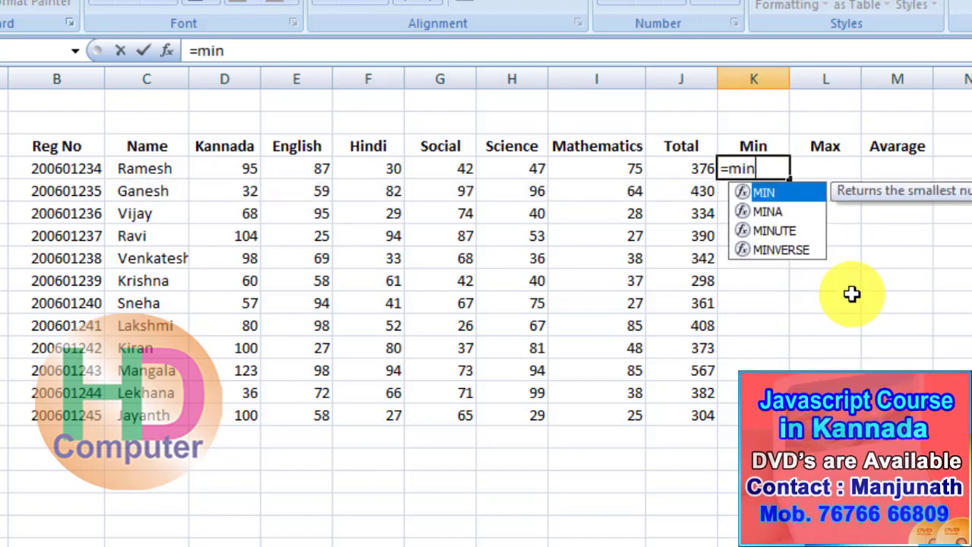
pyautogui.press('Tab')
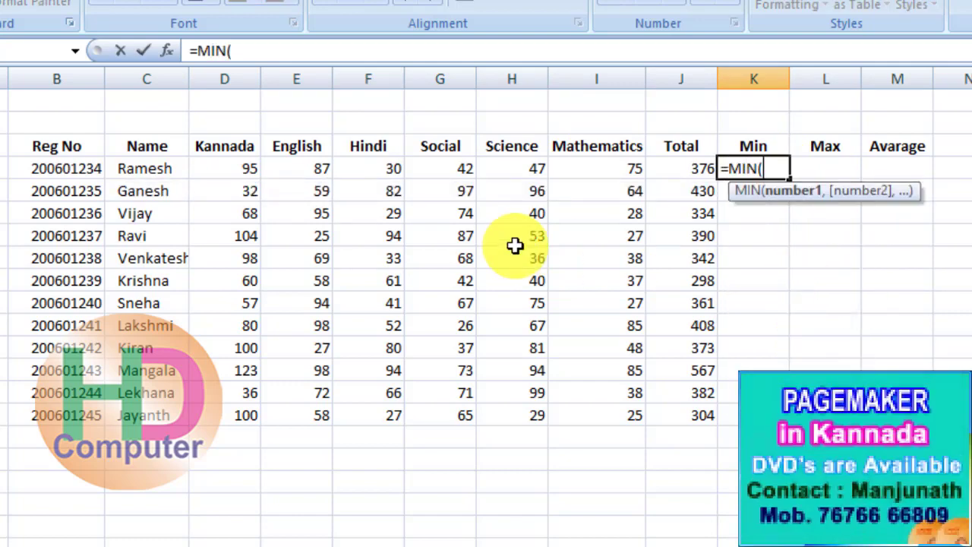
pyautogui.moveTo(271, 165); pyautogui.dragTo(586, 170)
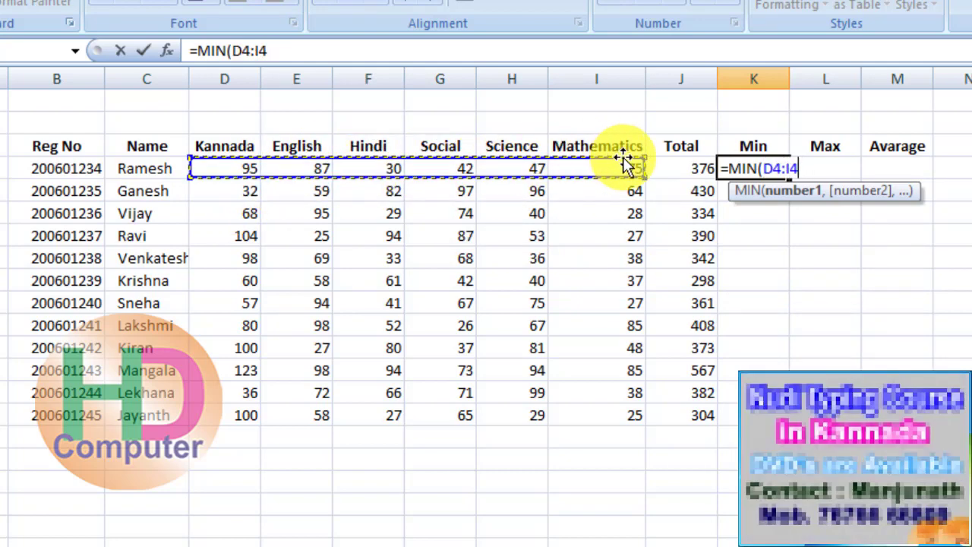
pyautogui.write(')')
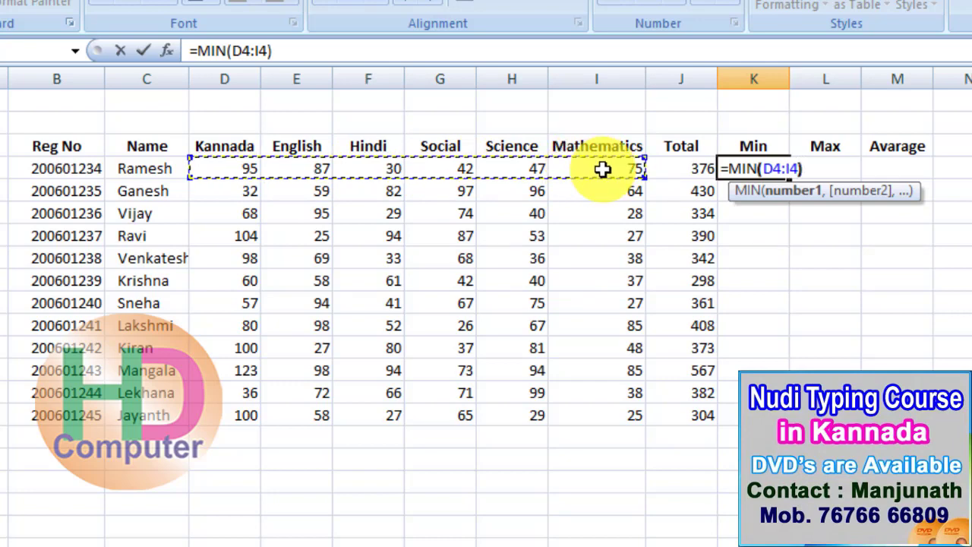
pyautogui.press('Return')
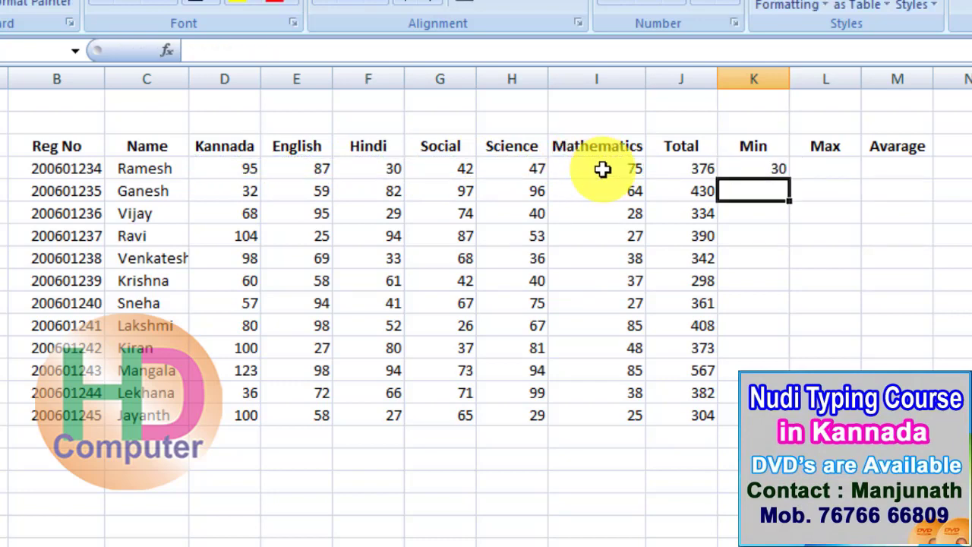
# - Fill the MIN formula from K4 down the Min column for all the remaining students
pyautogui.click(785, 171)
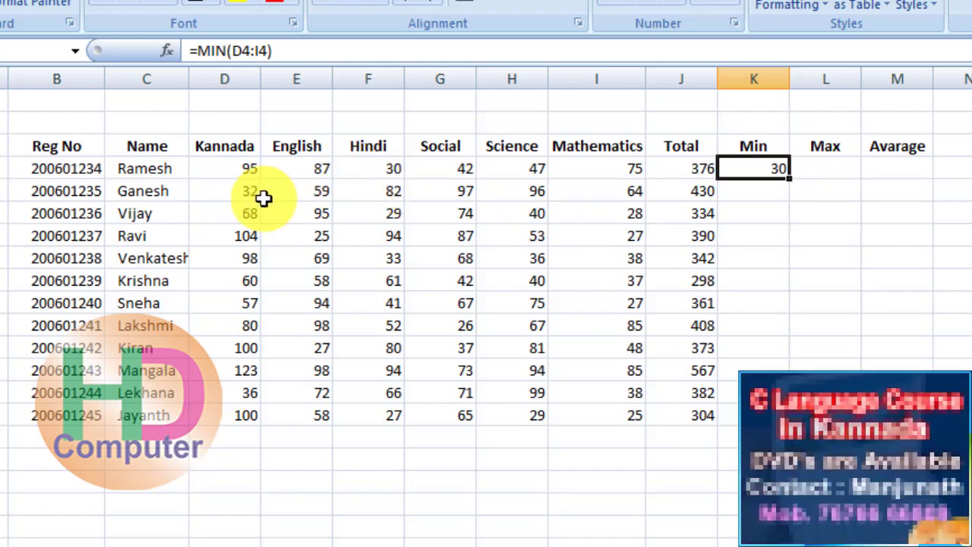
pyautogui.click(395, 168)
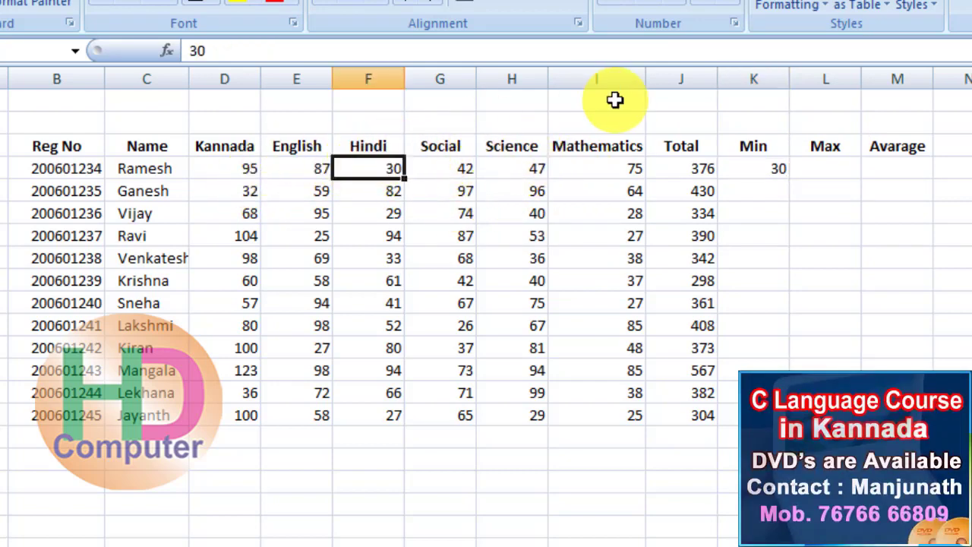
pyautogui.click(754, 167)
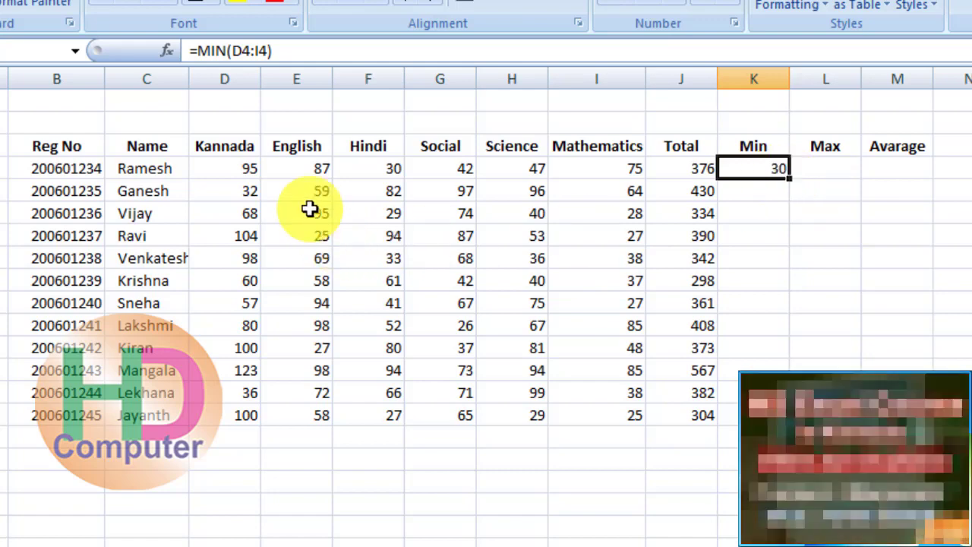
pyautogui.doubleClick(790, 178)
# - Examine the MIN formulas in K4 and K5 and compare the row ranges they refer to
pyautogui.click(760, 191)
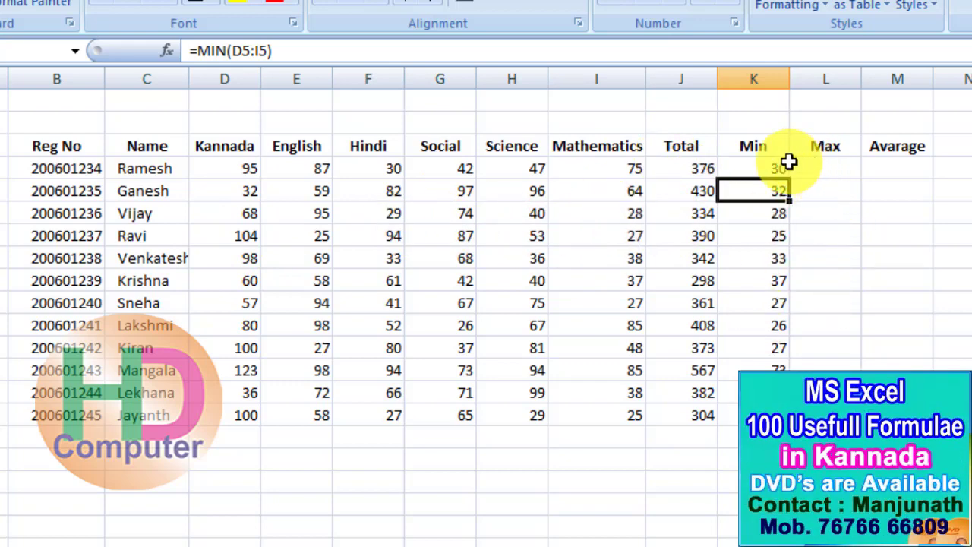
pyautogui.click(768, 167)
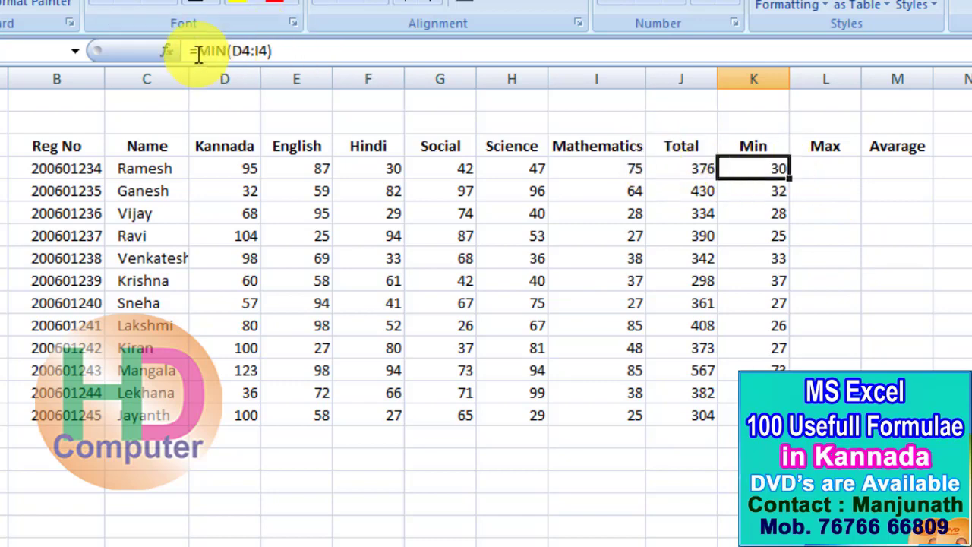
pyautogui.moveTo(195, 48); pyautogui.dragTo(223, 47)
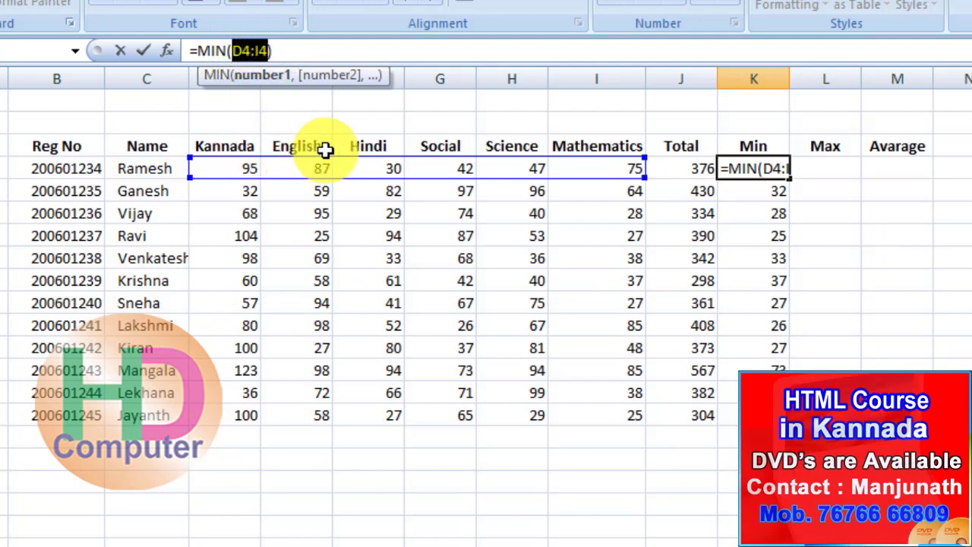
pyautogui.click(363, 57)
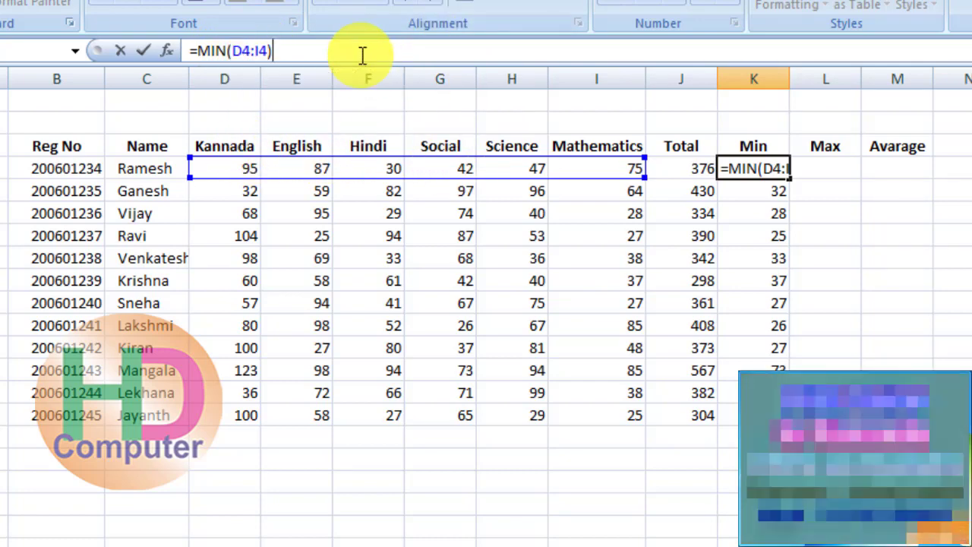
pyautogui.press('Return')
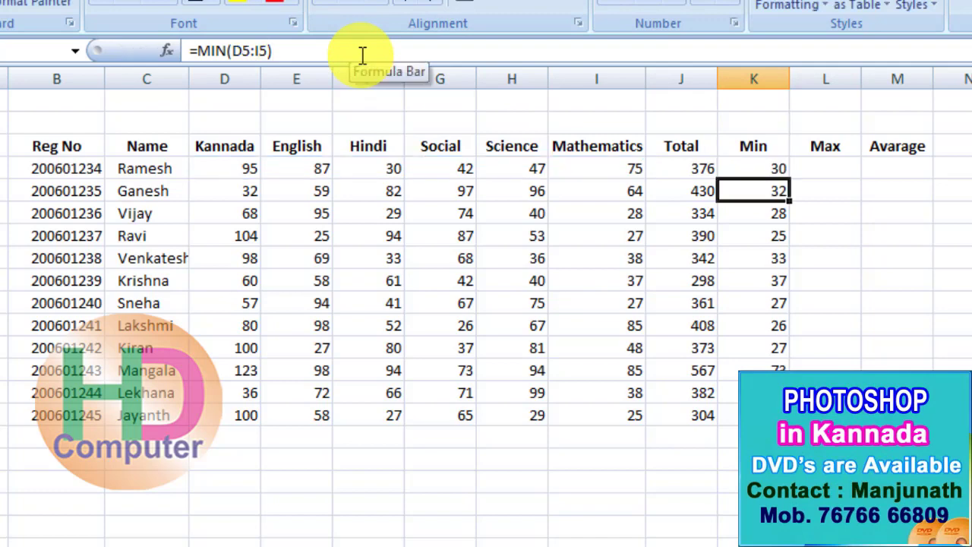
pyautogui.click(779, 168)
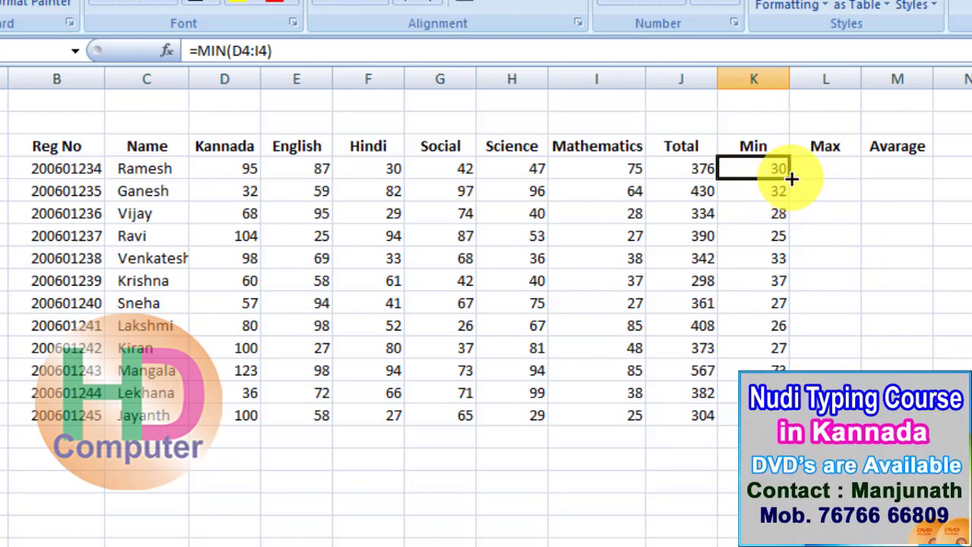
pyautogui.doubleClick(790, 179)
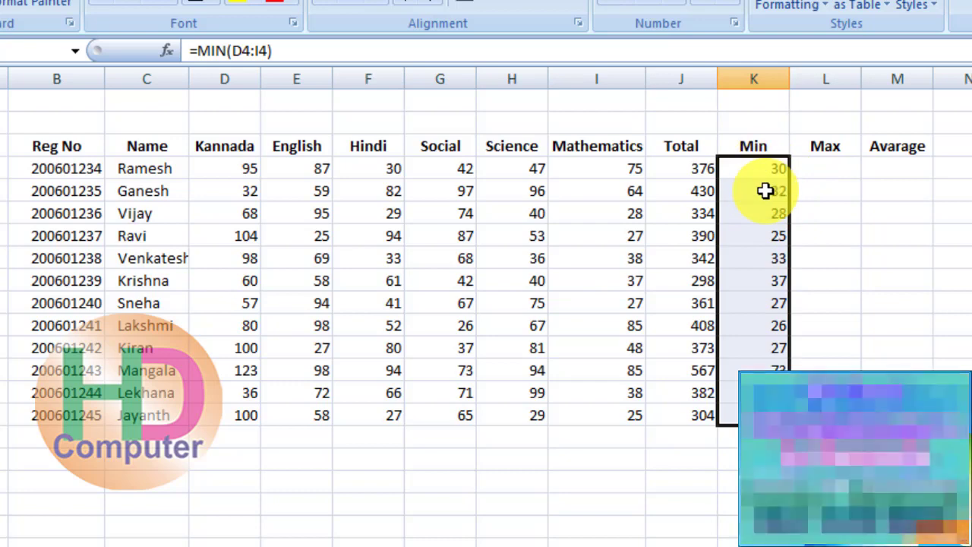
pyautogui.click(765, 190)
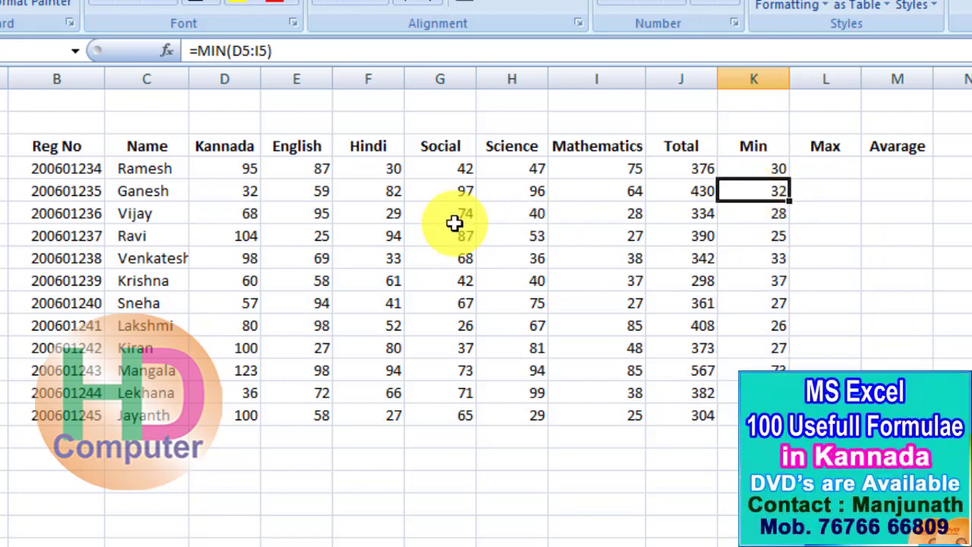
pyautogui.click(320, 51)
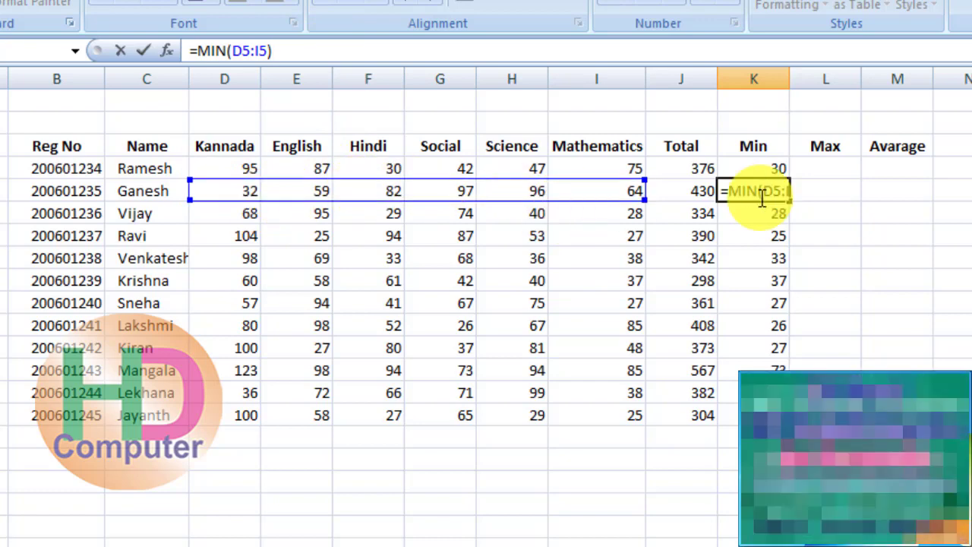
pyautogui.press('Return')
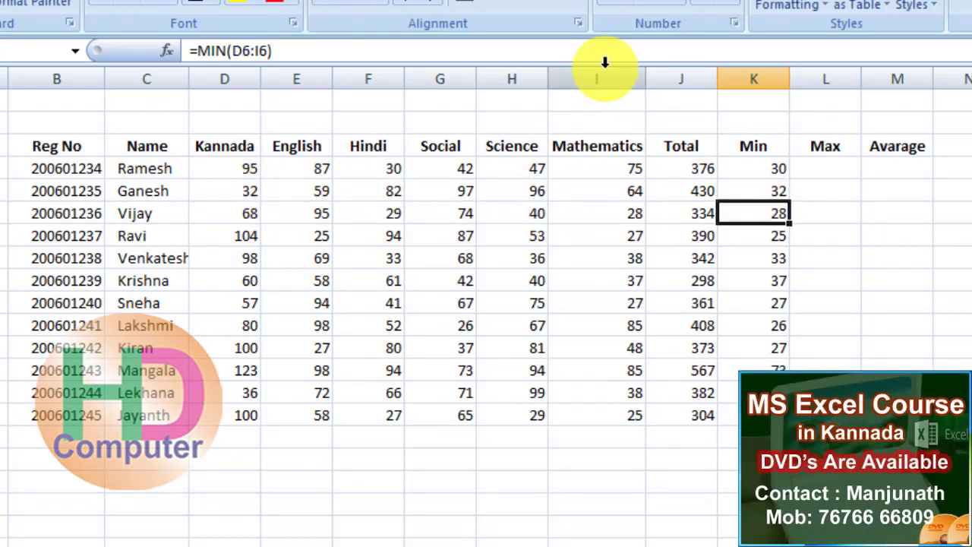
# - Enter =MAX(D4:I4) in L4 to get the first student's highest mark across the six subjects
pyautogui.click(824, 163)
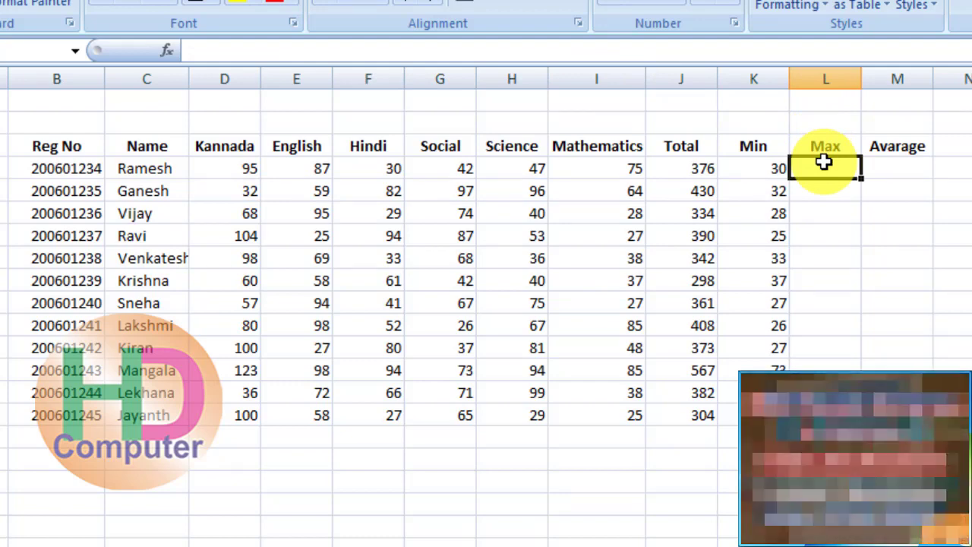
pyautogui.write('=')
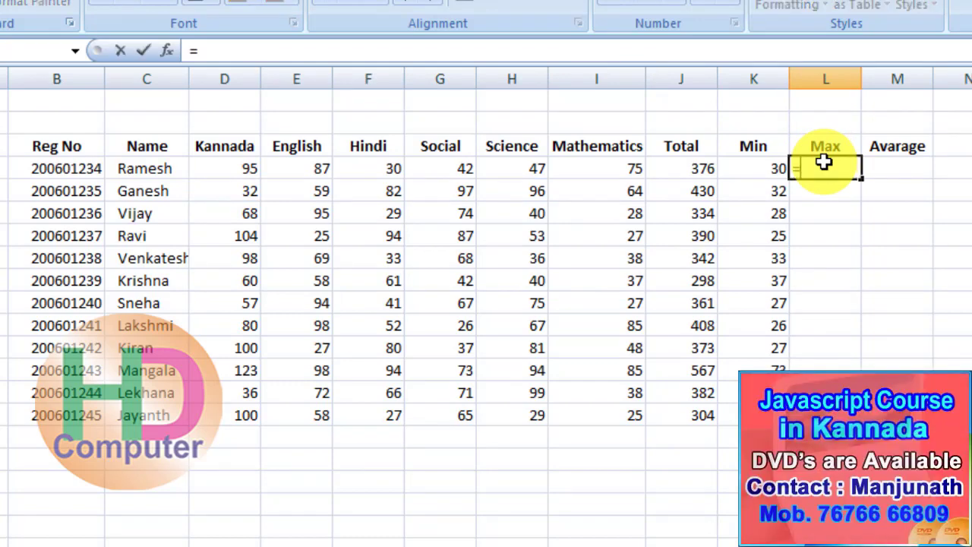
pyautogui.write('max(')
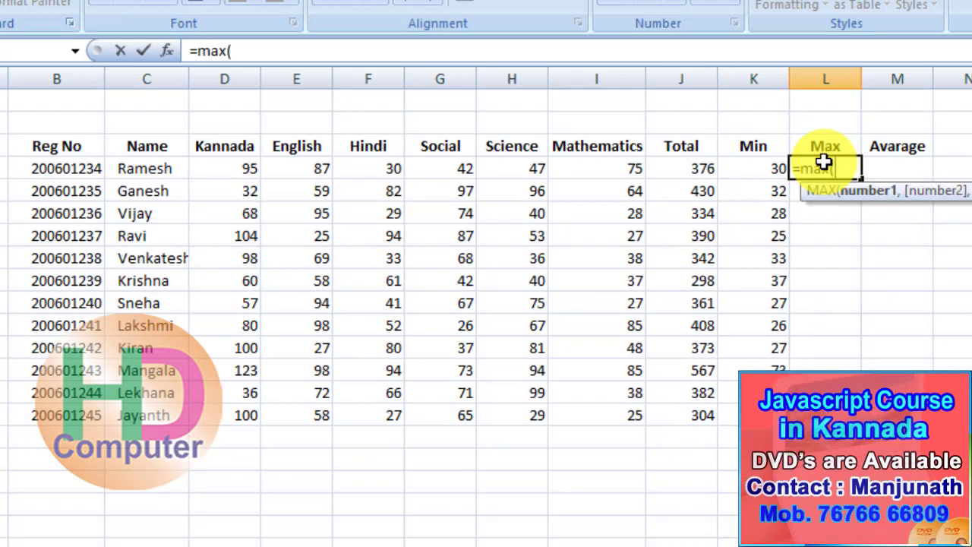
pyautogui.moveTo(236, 167); pyautogui.dragTo(576, 170)
pyautogui.write(')')
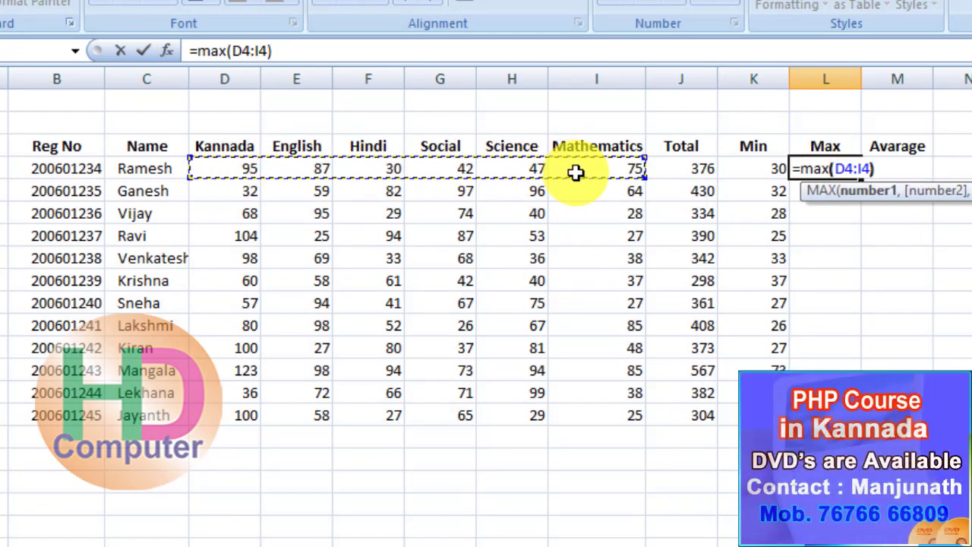
pyautogui.press('Return')
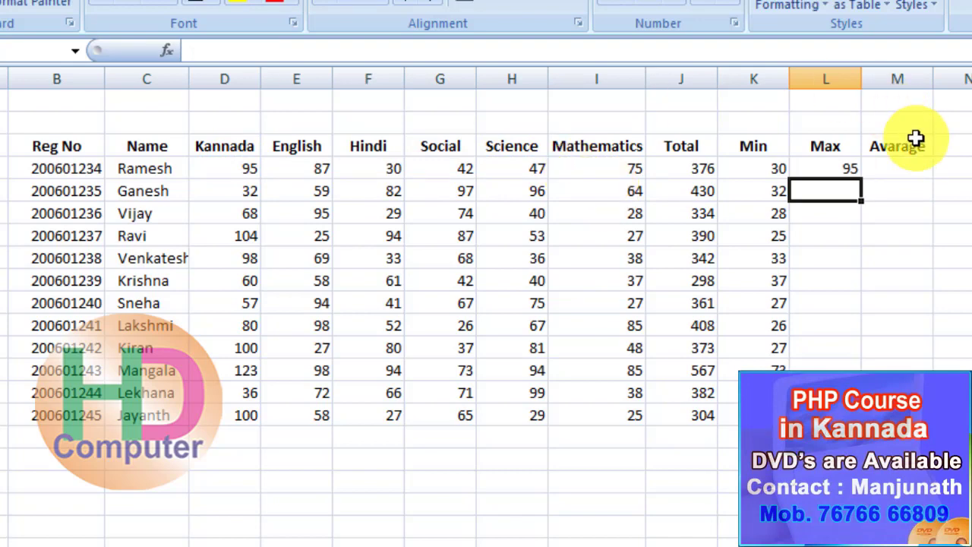
# - Fill the MAX formula from L4 down the Max column for all students and reselect L4
pyautogui.click(853, 168)
pyautogui.doubleClick(865, 183)
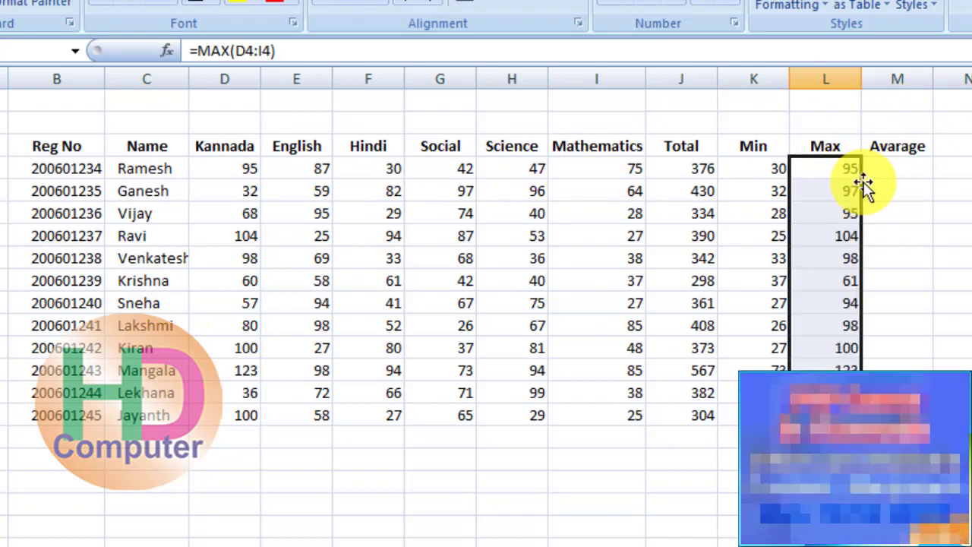
pyautogui.click(832, 175)
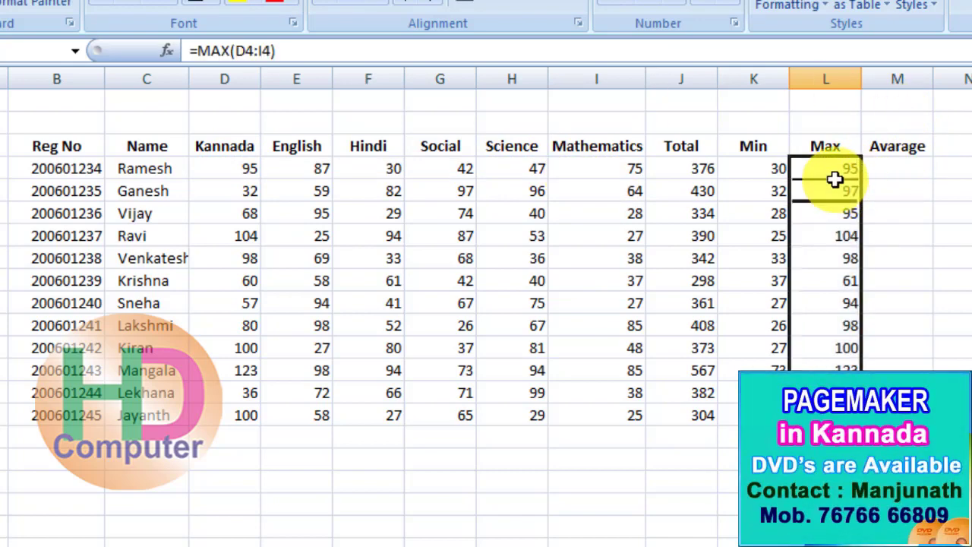
pyautogui.click(836, 183)
pyautogui.click(836, 169)
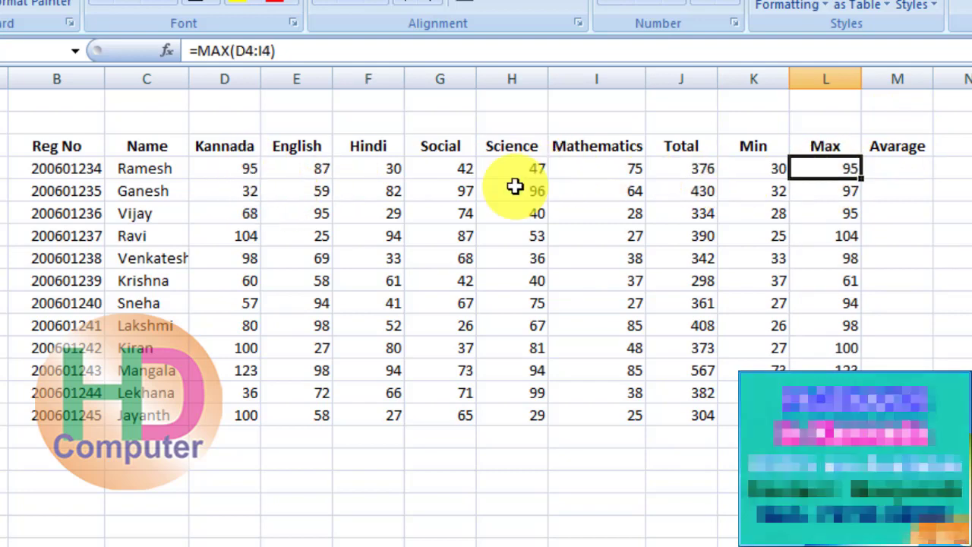
# - Inspect the MAX formula in L5 and the first student's six subject marks in D4:I4
pyautogui.click(808, 193)
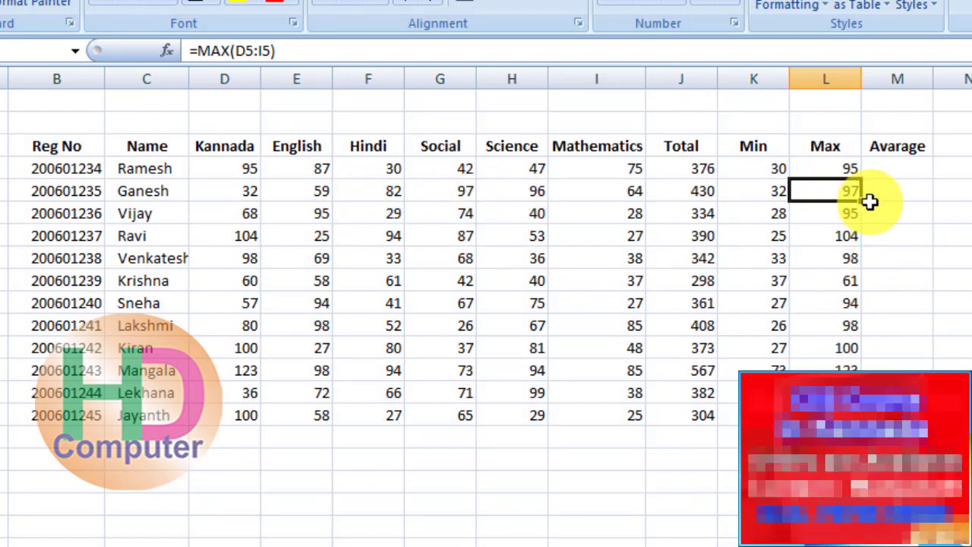
pyautogui.click(886, 169)
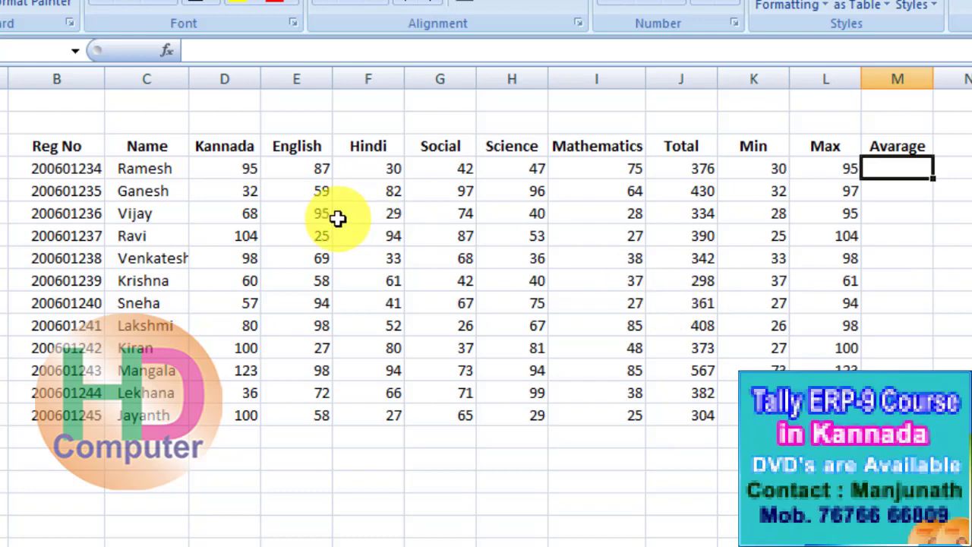
pyautogui.click(254, 170)
pyautogui.moveTo(264, 171); pyautogui.dragTo(614, 165)
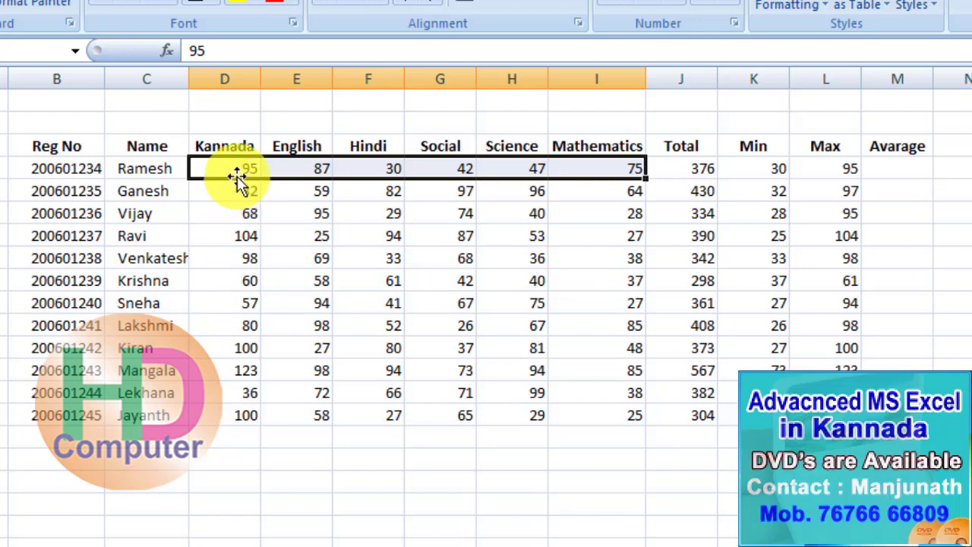
pyautogui.click(310, 174)
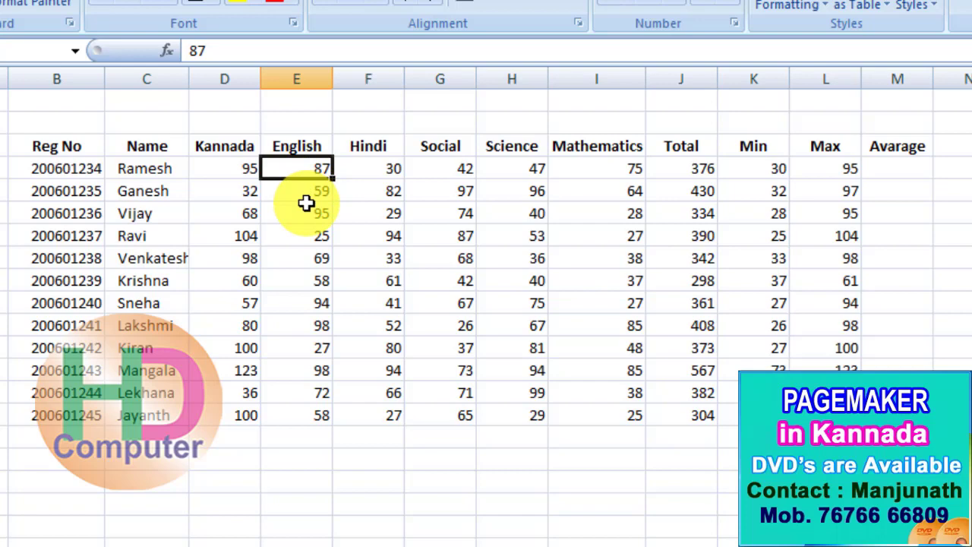
pyautogui.moveTo(228, 174); pyautogui.dragTo(587, 169)
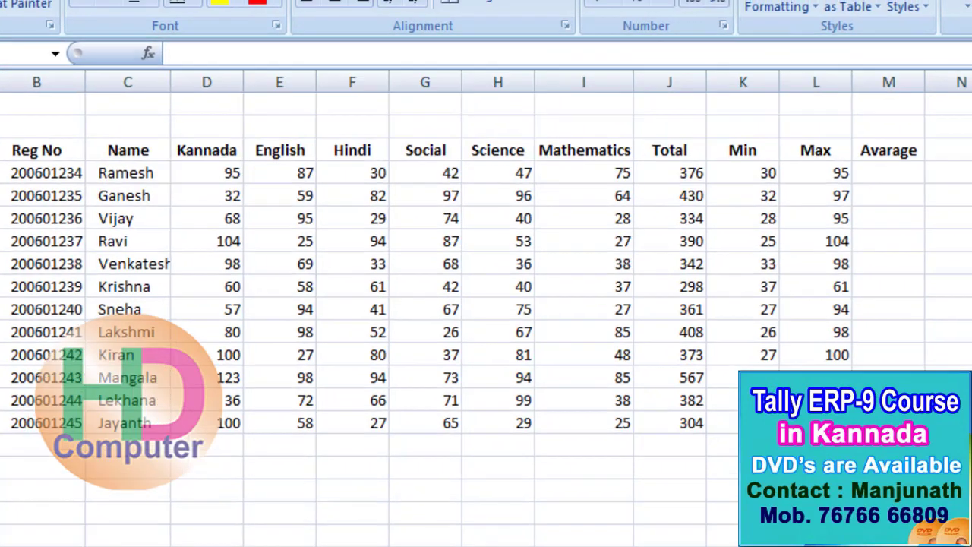
# - Enter =J4/600*100 in O4 to work out the first student's percentage from the total as a cross-check
pyautogui.click(901, 258)
pyautogui.write('=')
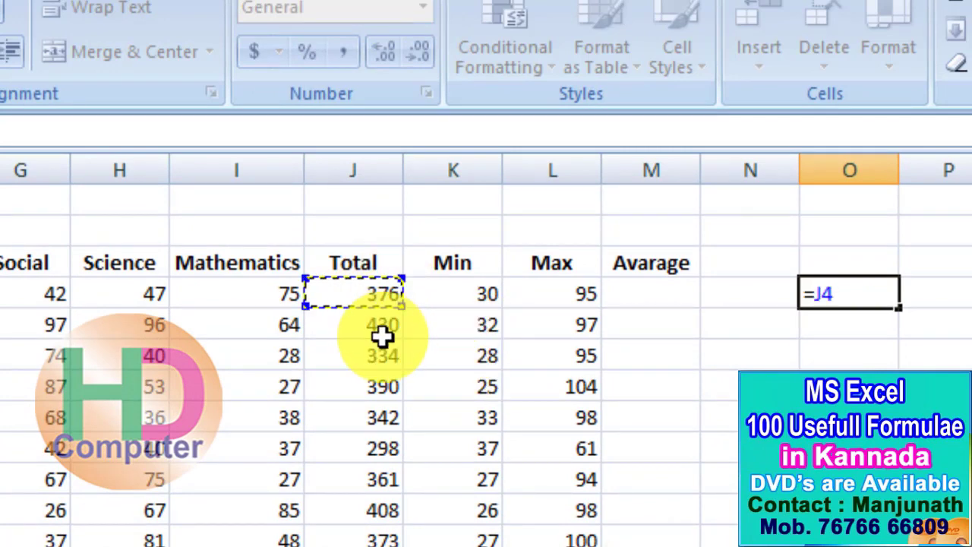
pyautogui.write('/600')
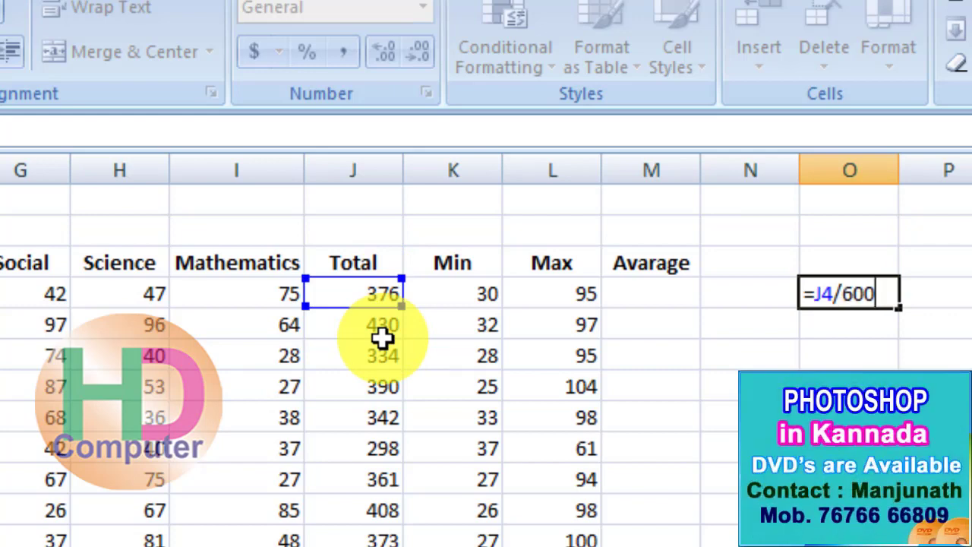
pyautogui.write('*100')
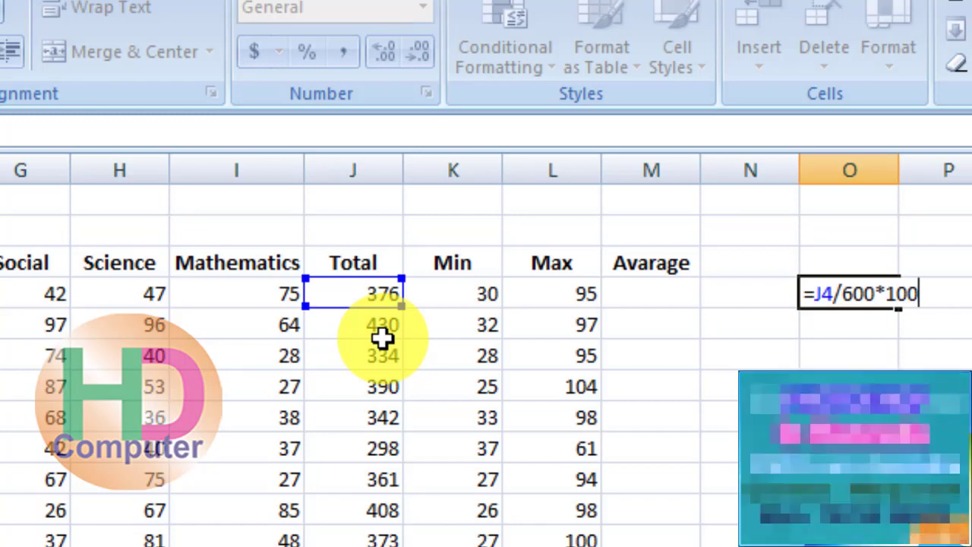
pyautogui.press('Return')
pyautogui.click(877, 292)
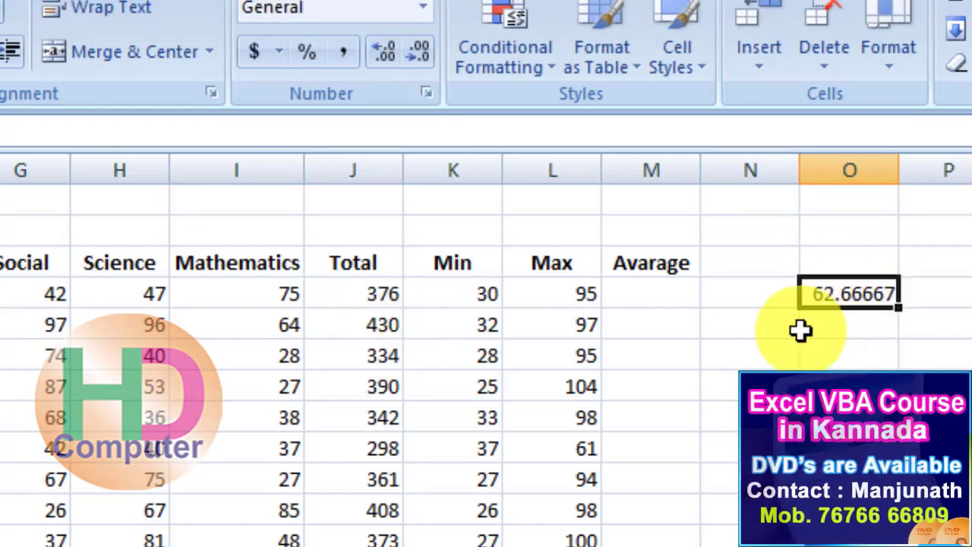
# - Enter =AVERAGE(D4:I4) in M4 to get the first student's average mark across the six subjects
pyautogui.click(675, 295)
pyautogui.write('=av')
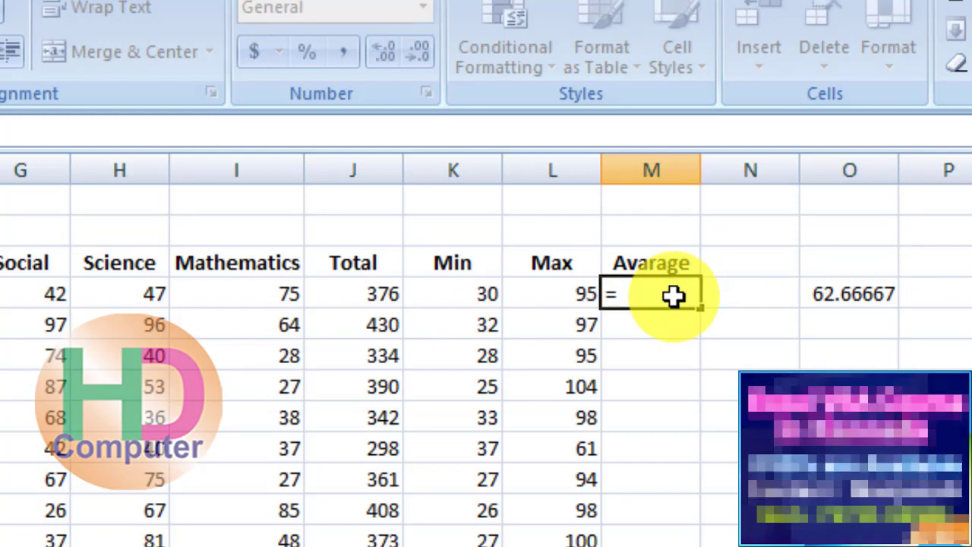
pyautogui.write('erag')
pyautogui.press('Tab')
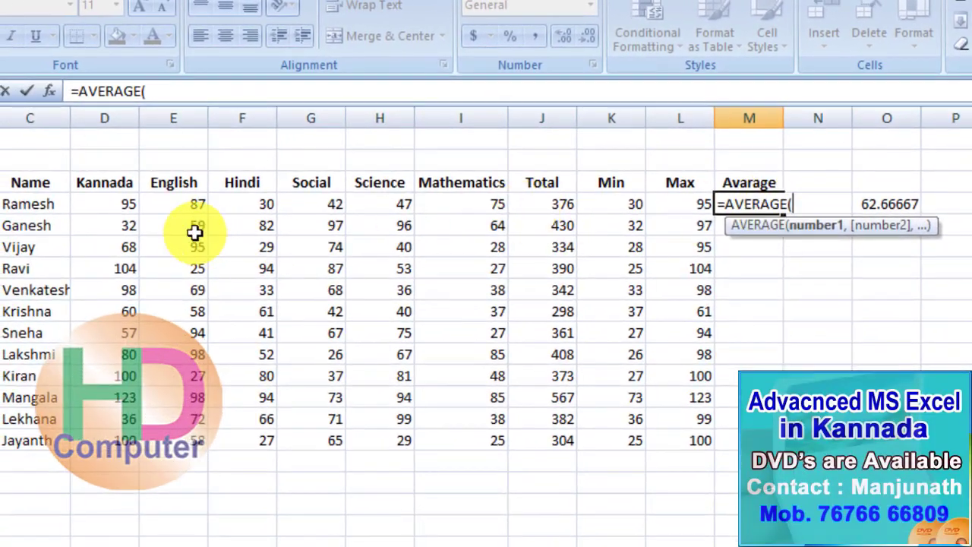
pyautogui.moveTo(126, 204); pyautogui.dragTo(450, 204)
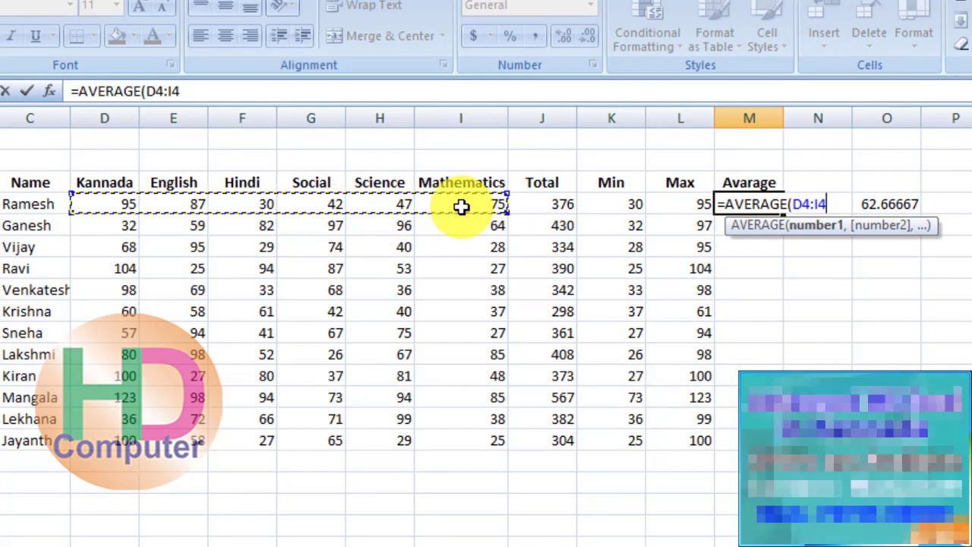
pyautogui.write(')')
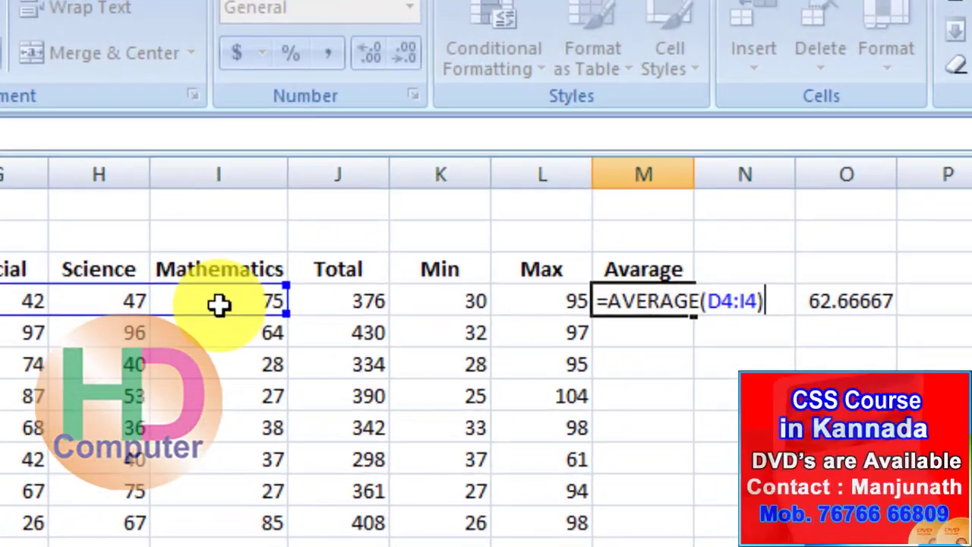
pyautogui.press('Return')
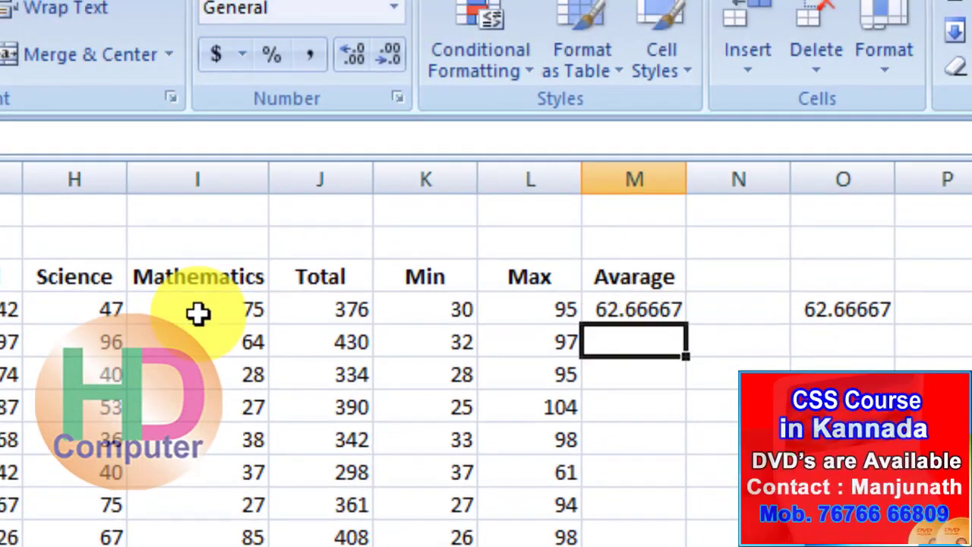
# - Fill the AVERAGE formula from M4 down the Avarage column for all students and clear the cross-check formula from O4
pyautogui.click(634, 313)
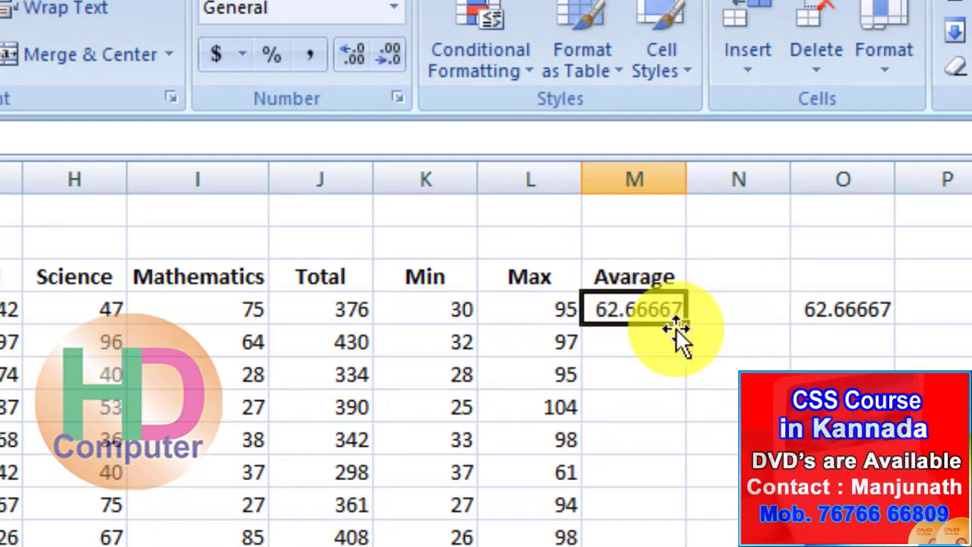
pyautogui.doubleClick(683, 327)
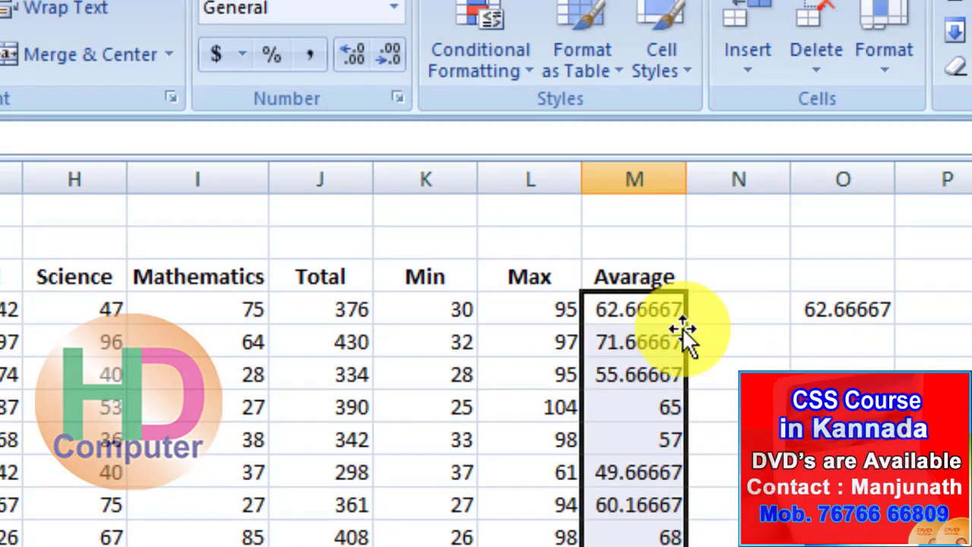
pyautogui.click(809, 302)
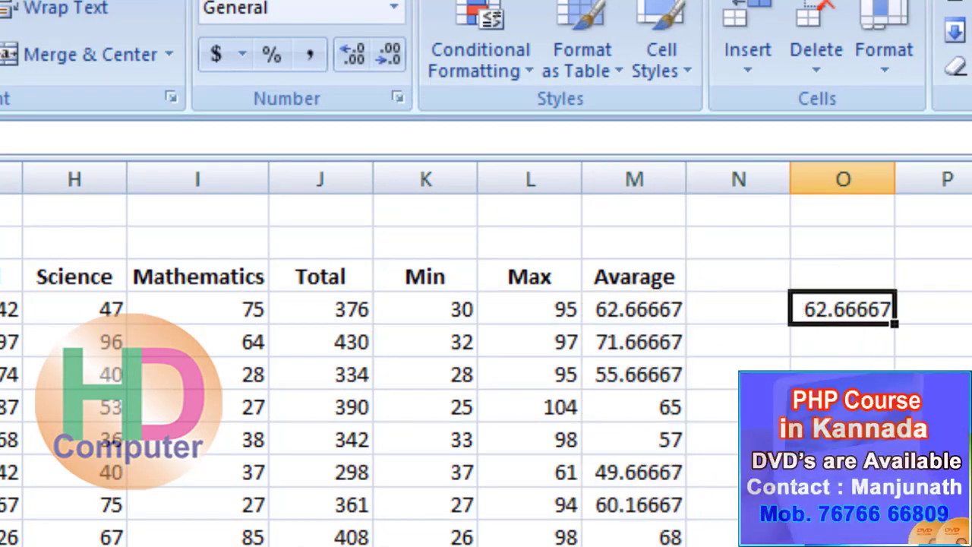
pyautogui.press('Delete')
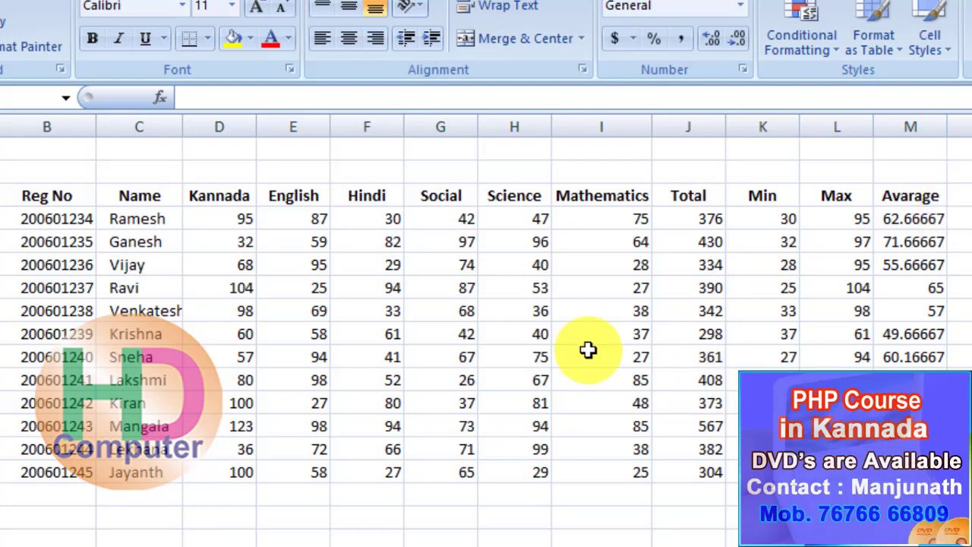
# - Review the block of marks in D4:K15 and the first student's subject marks from Kannada to Mathematics
pyautogui.moveTo(236, 223); pyautogui.dragTo(763, 472)
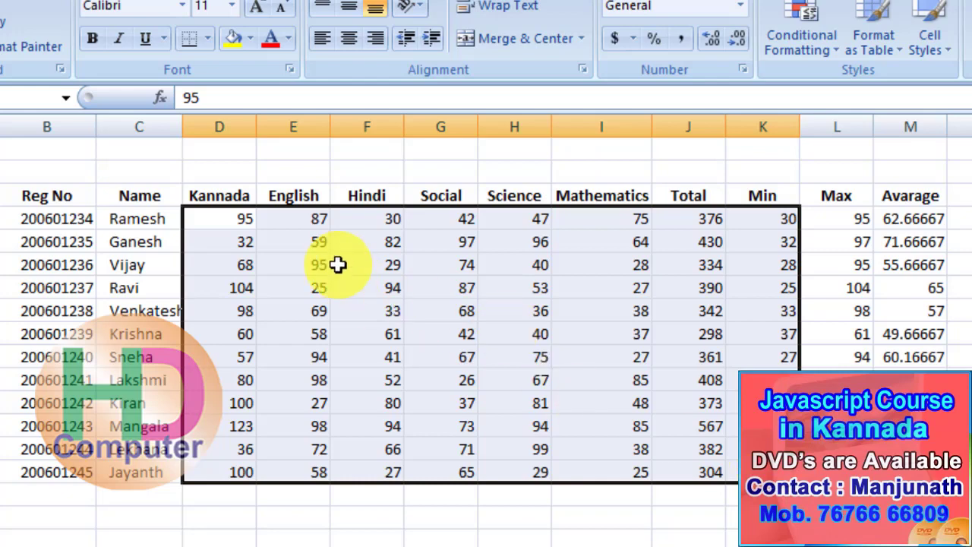
pyautogui.click(222, 218)
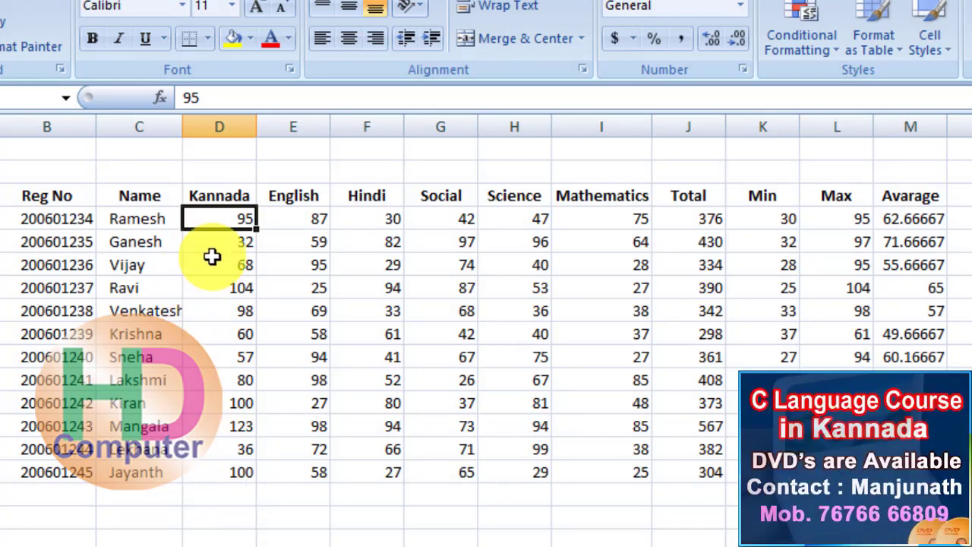
pyautogui.moveTo(235, 214); pyautogui.dragTo(557, 217)
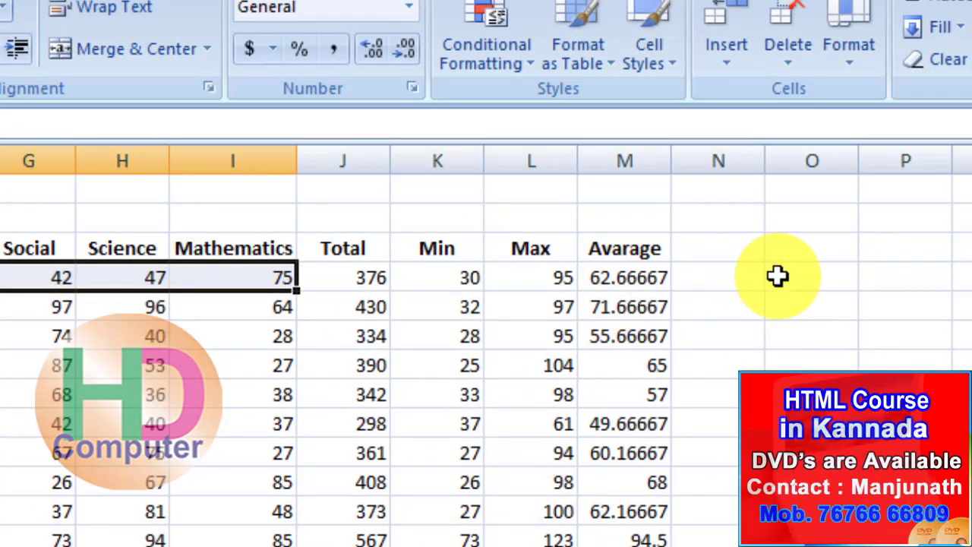
# - Enter =J4/625*100 in O4 to calculate the first student's percentage out of a 625-mark maximum
pyautogui.click(798, 281)
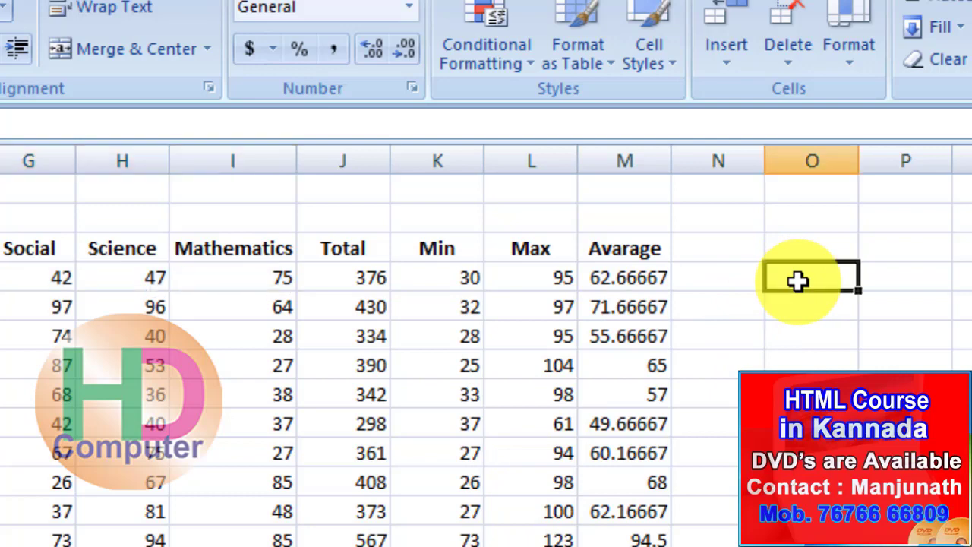
pyautogui.write('=')
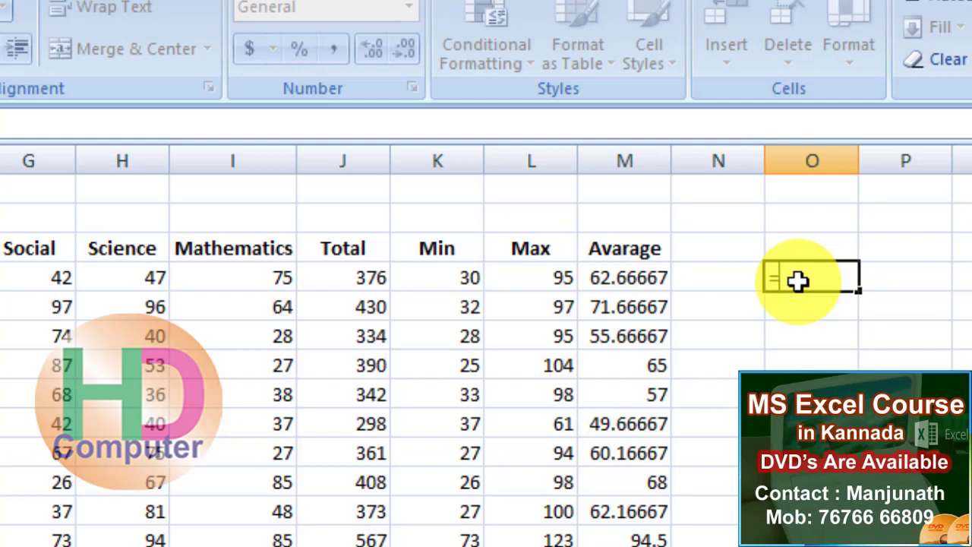
pyautogui.click(374, 281)
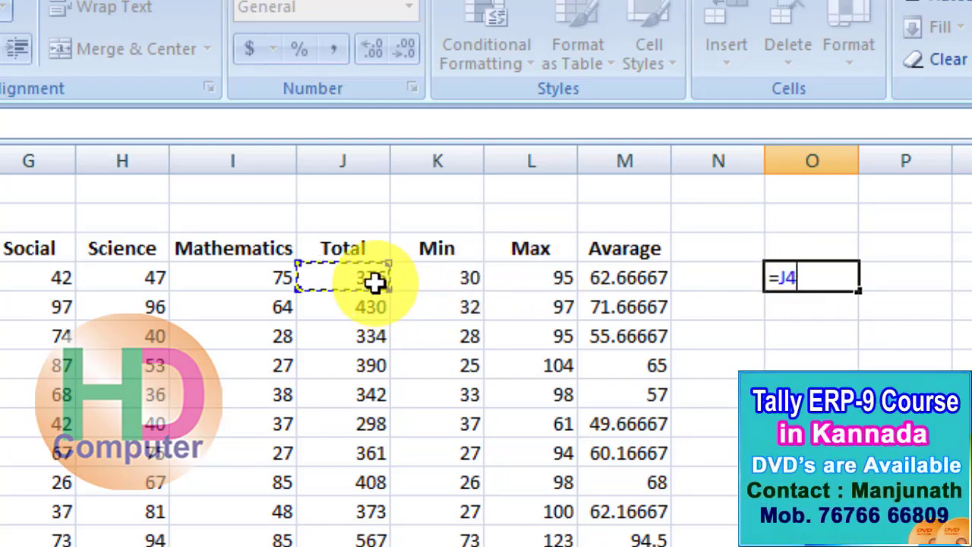
pyautogui.write('/')
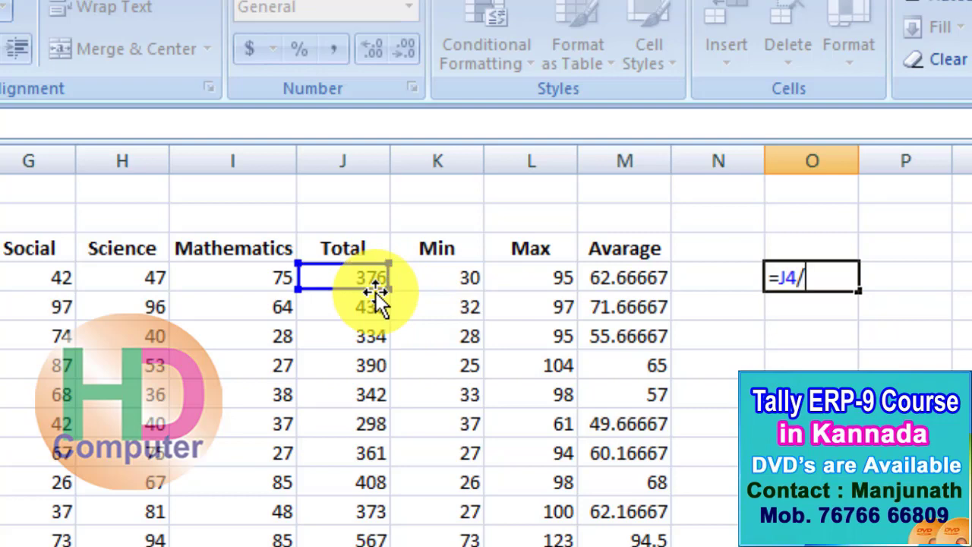
pyautogui.write('625')
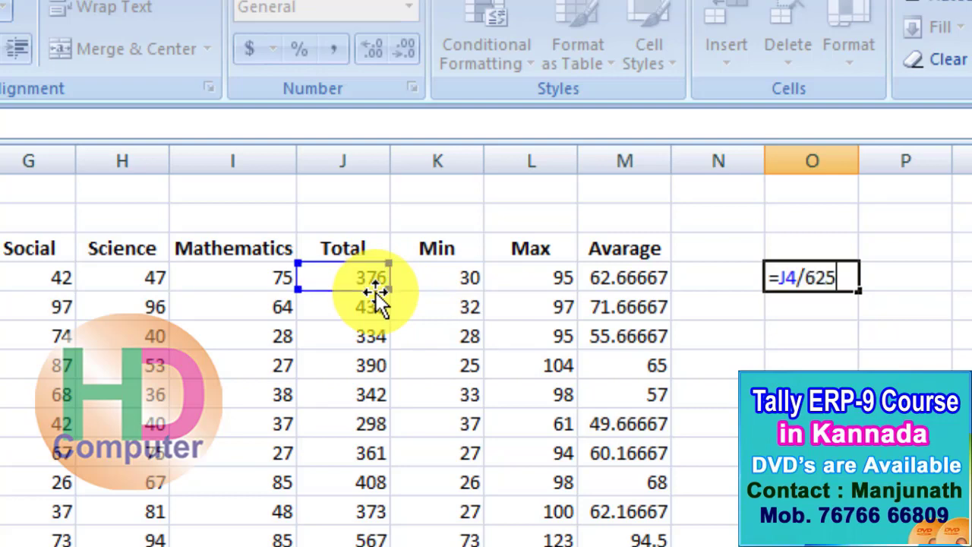
pyautogui.write('*')
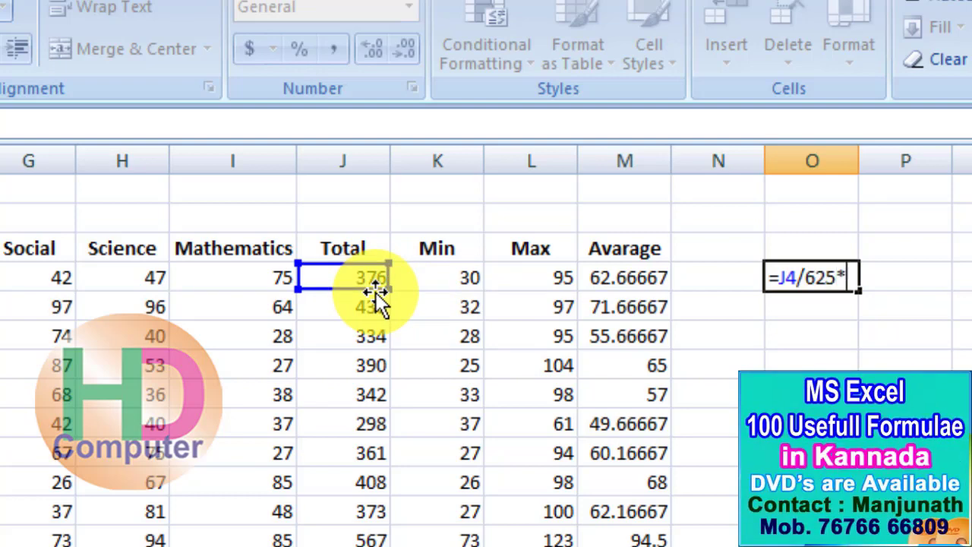
pyautogui.write('100')
pyautogui.press('Return')
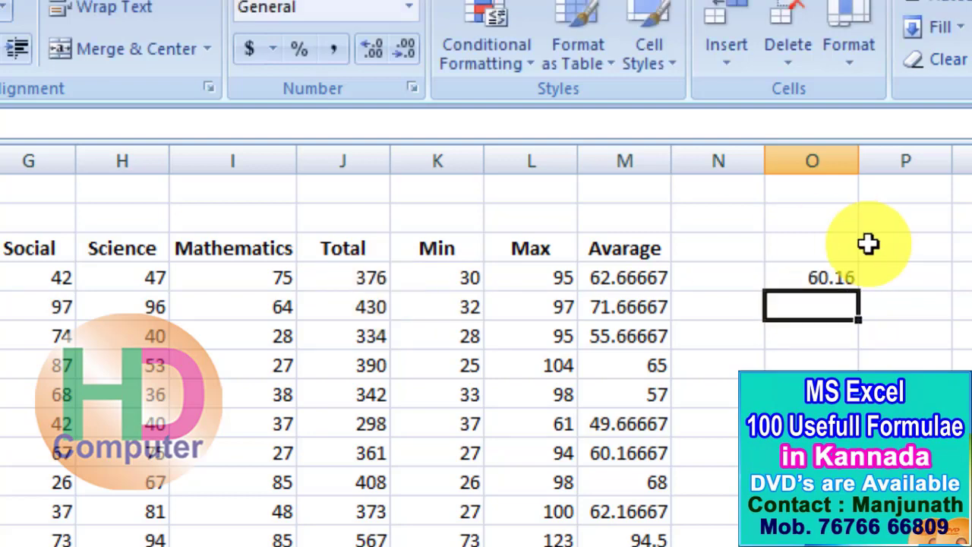
# - Compare the average in M4 with the percentage in O4 and examine the 625 divisor in the O4 formula
pyautogui.click(621, 279)
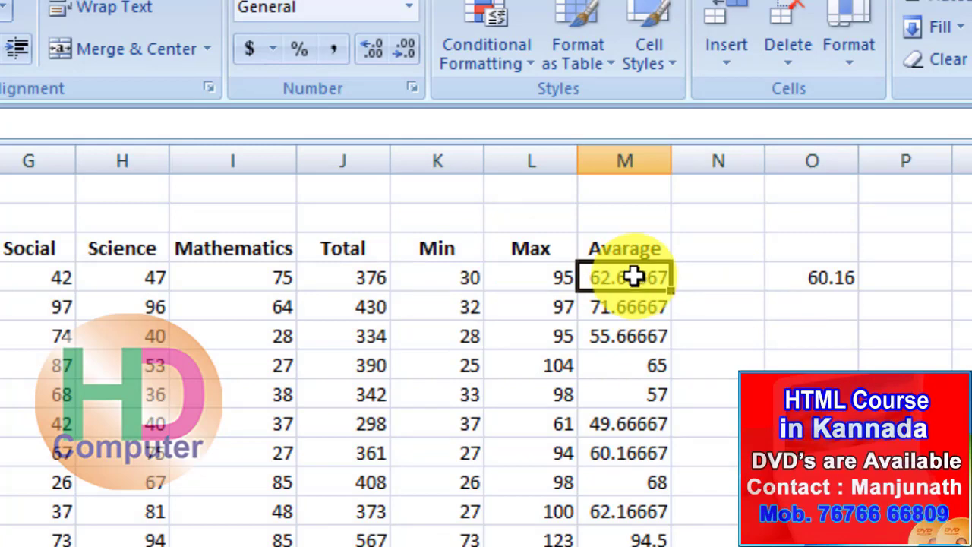
pyautogui.click(828, 275)
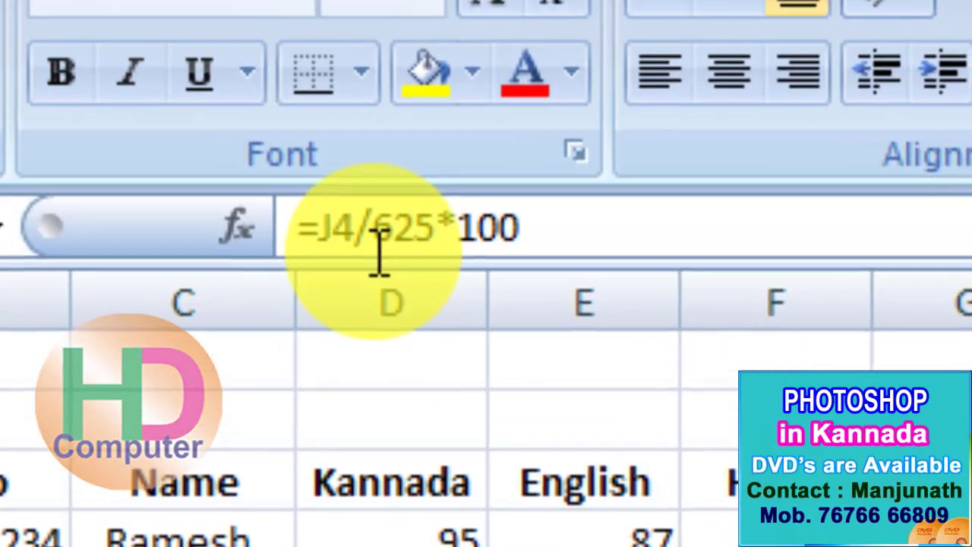
pyautogui.moveTo(0, 127); pyautogui.dragTo(0, 124)
pyautogui.moveTo(430, 231); pyautogui.dragTo(440, 228)
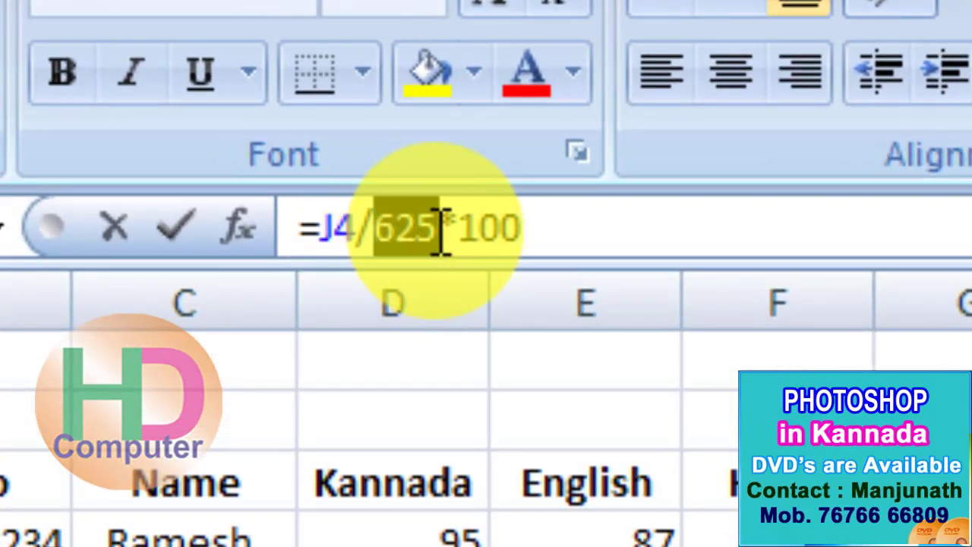
pyautogui.click(564, 215)
pyautogui.press('Return')
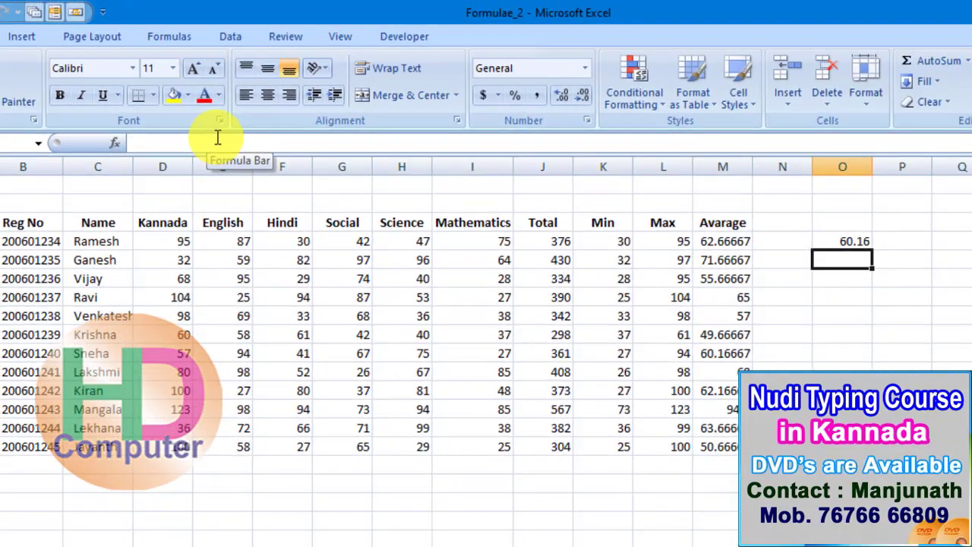
# - Check the AVERAGE formula in M4 again and clear the percentage formula from O4
pyautogui.click(719, 244)
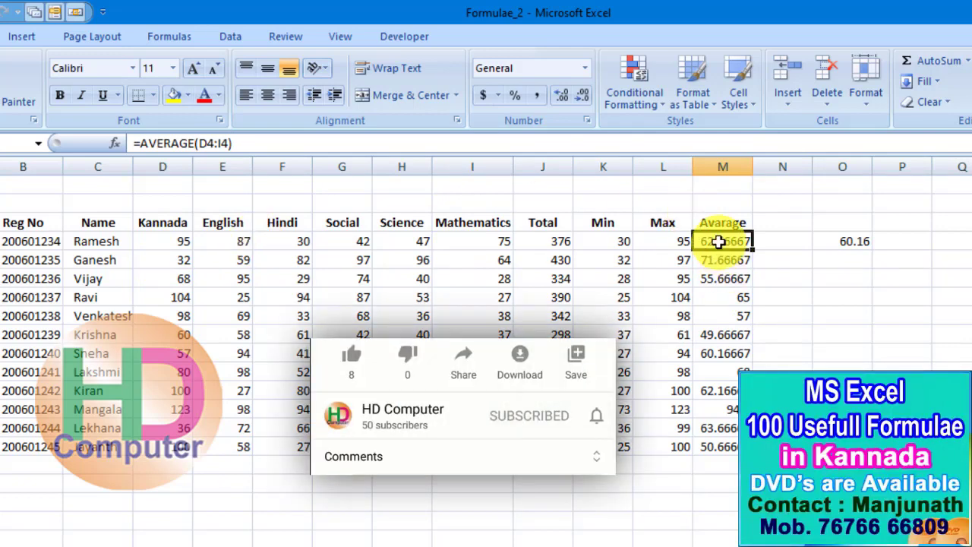
pyautogui.click(841, 241)
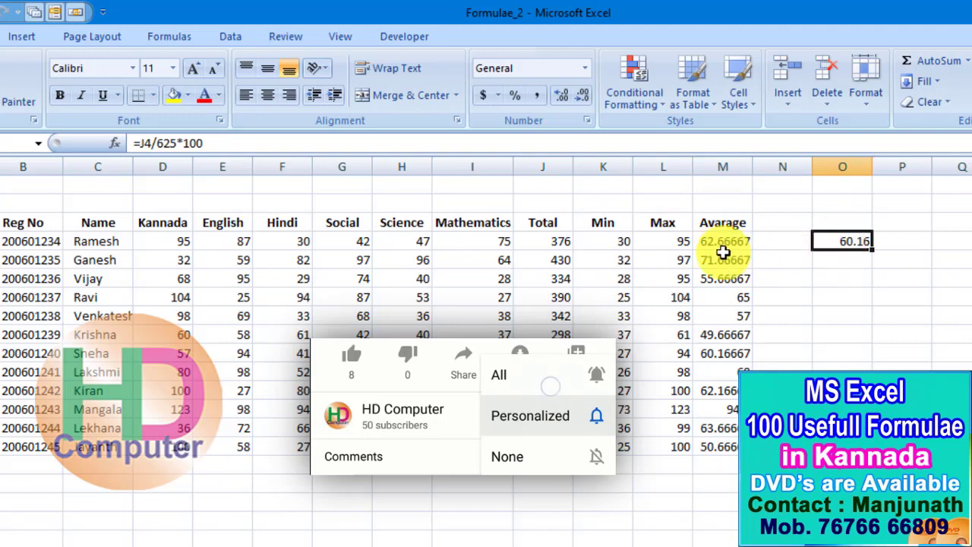
pyautogui.press('Delete')
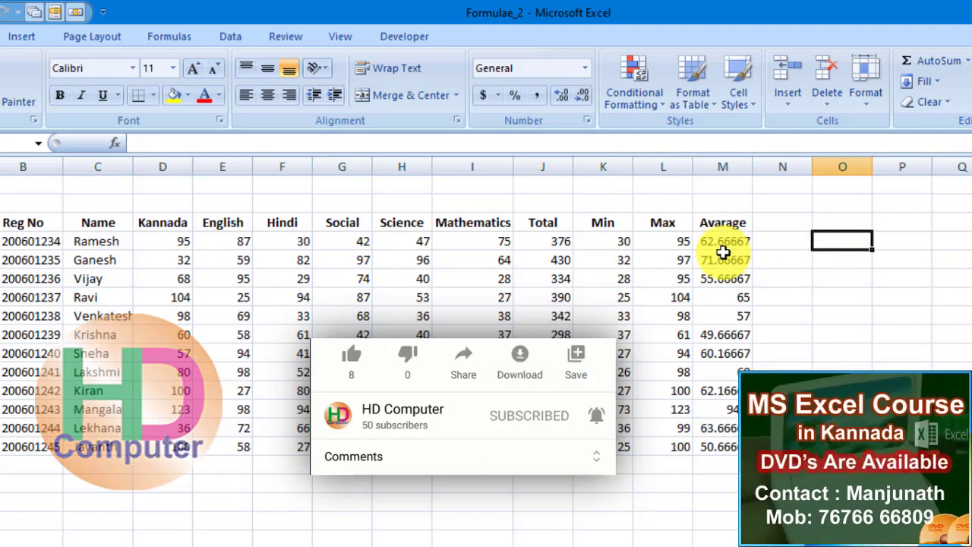
# - Enter =J4/625% in N4 to calculate the first student's percentage from the total marks
pyautogui.moveTo(722, 241); pyautogui.dragTo(723, 446)
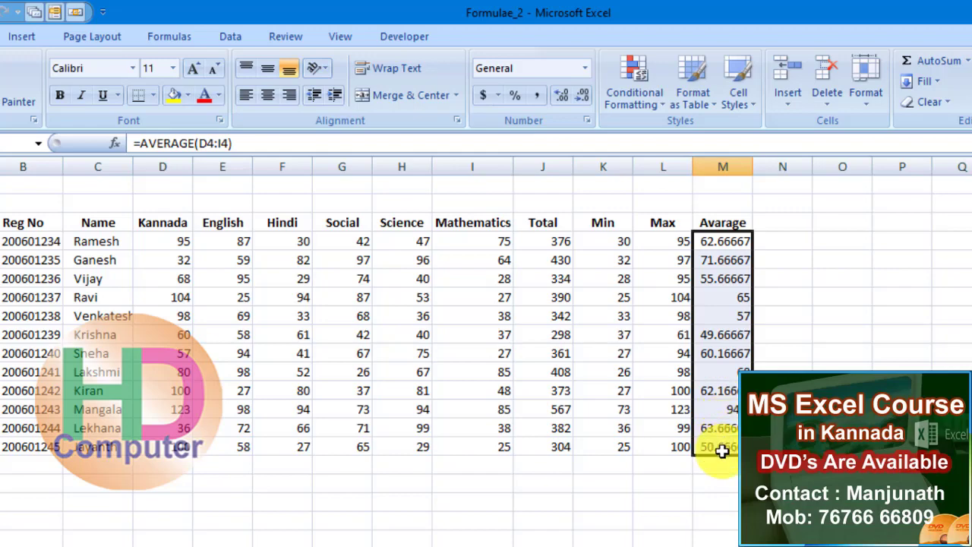
pyautogui.click(797, 240)
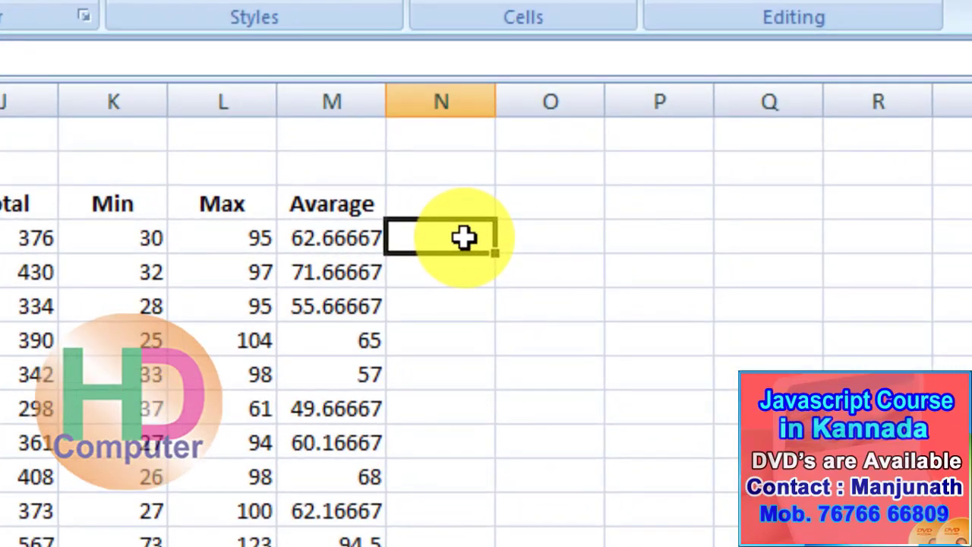
pyautogui.write('=')
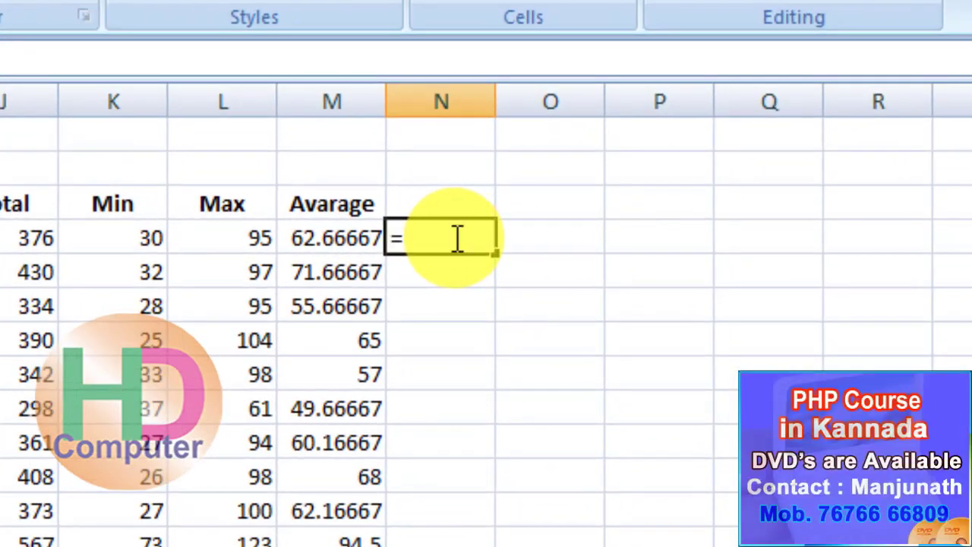
pyautogui.click(34, 230)
pyautogui.write('/')
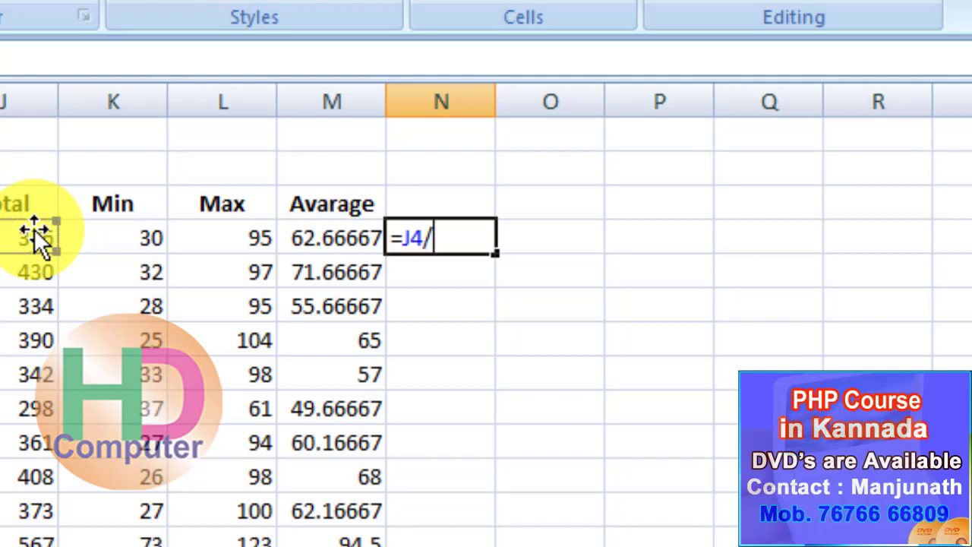
pyautogui.write('62')
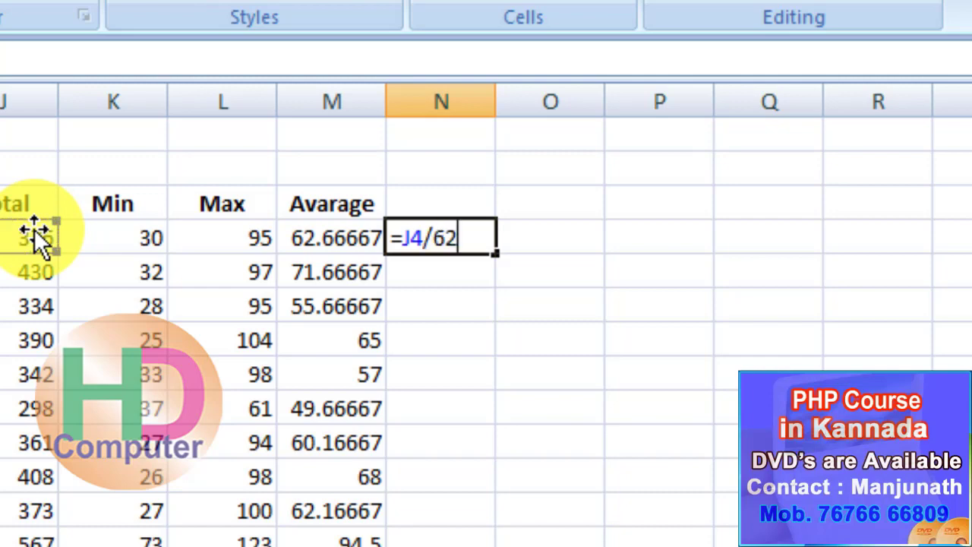
pyautogui.write('5%')
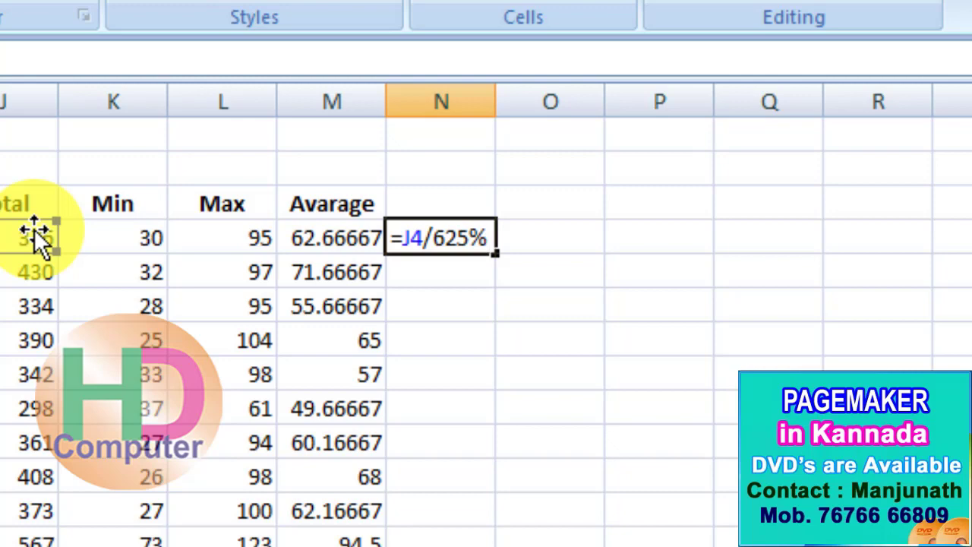
pyautogui.press('Return')
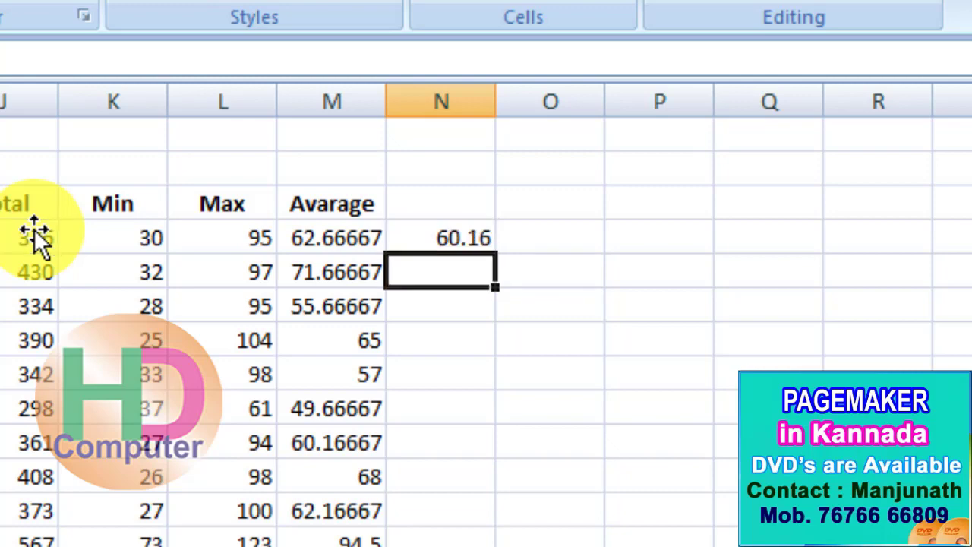
pyautogui.press('Up')
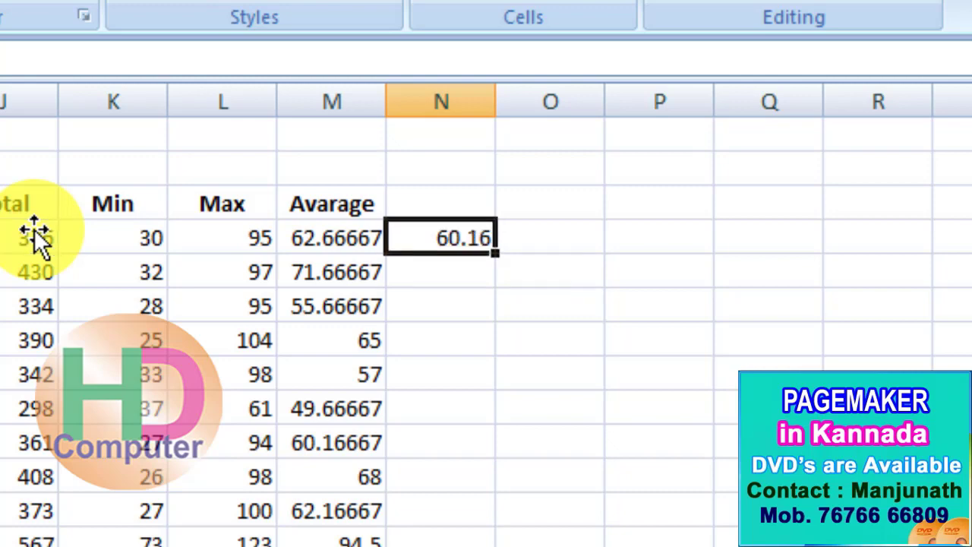
# - Add the heading Percentage in N3 and fit the width of column N to it
pyautogui.click(474, 206)
pyautogui.write('Pe')
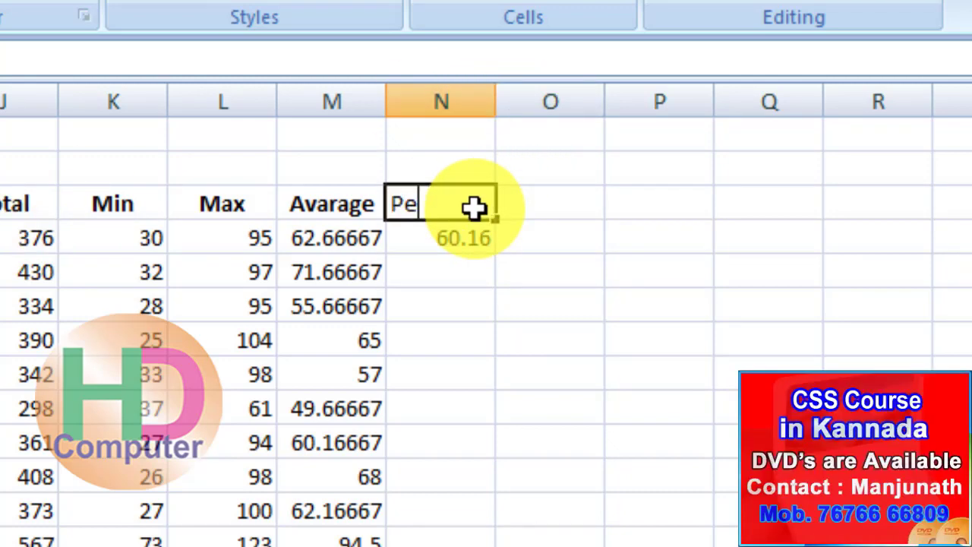
pyautogui.write('rcen')
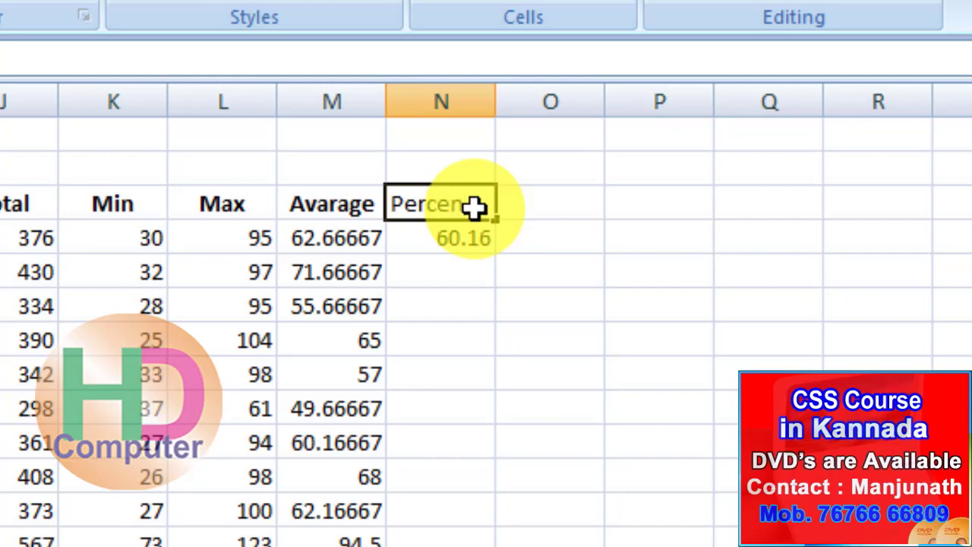
pyautogui.write('tage')
pyautogui.press('Return')
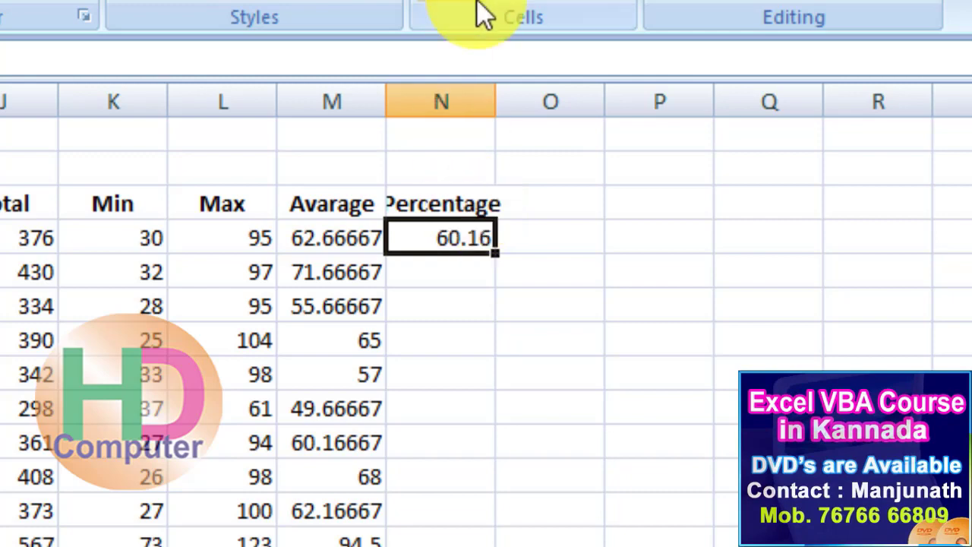
pyautogui.doubleClick(496, 100)
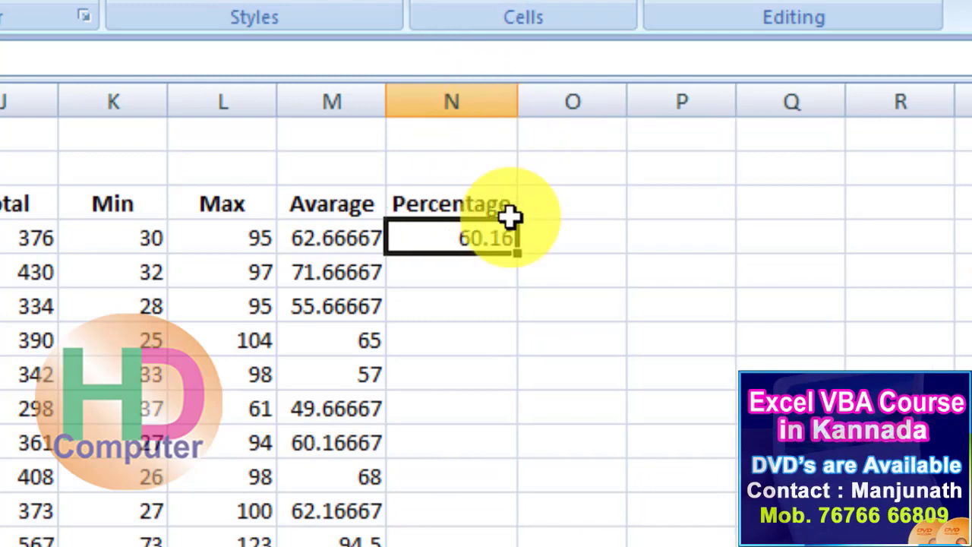
# - Fill the percentage formula from N4 down to N15 for all students and widen the average column M slightly
pyautogui.doubleClick(518, 254)
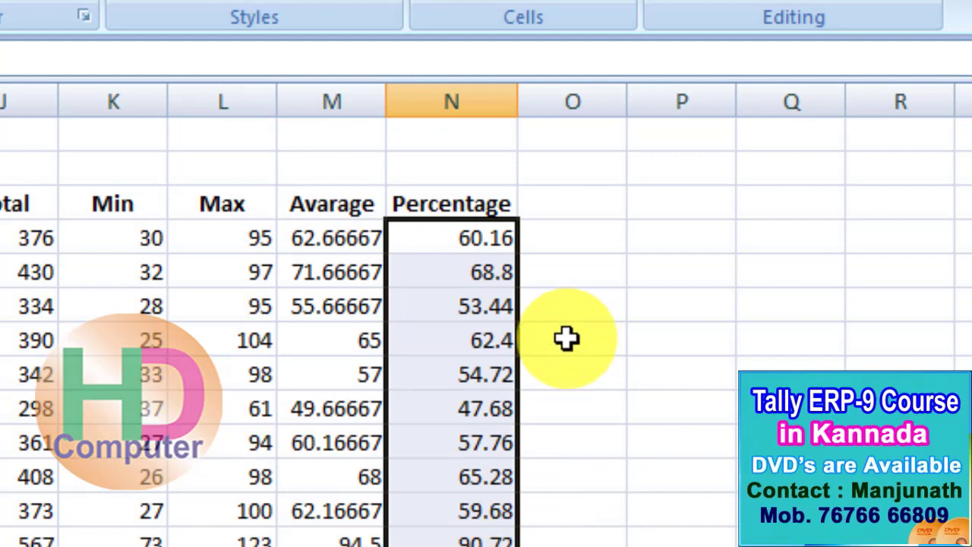
pyautogui.moveTo(395, 98); pyautogui.dragTo(408, 101)
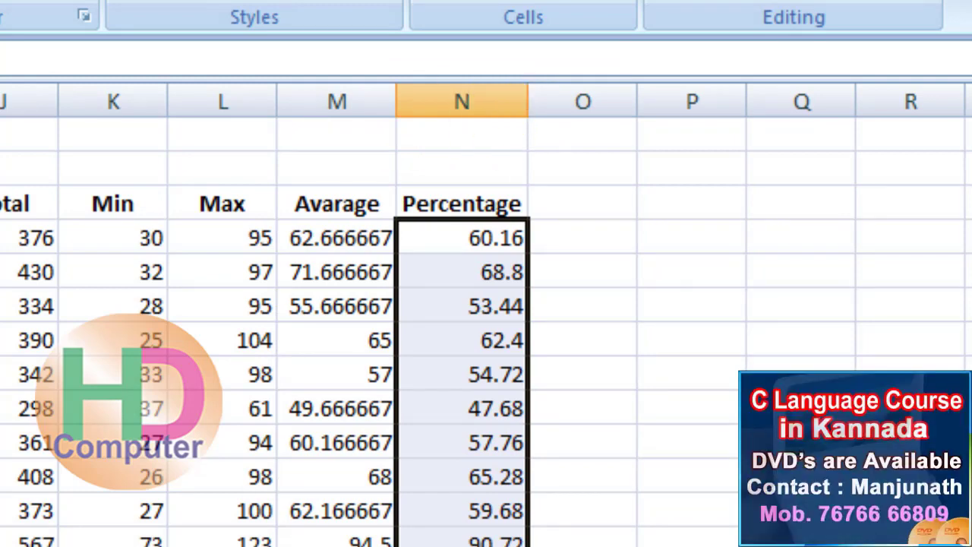
pyautogui.click(2, 544)
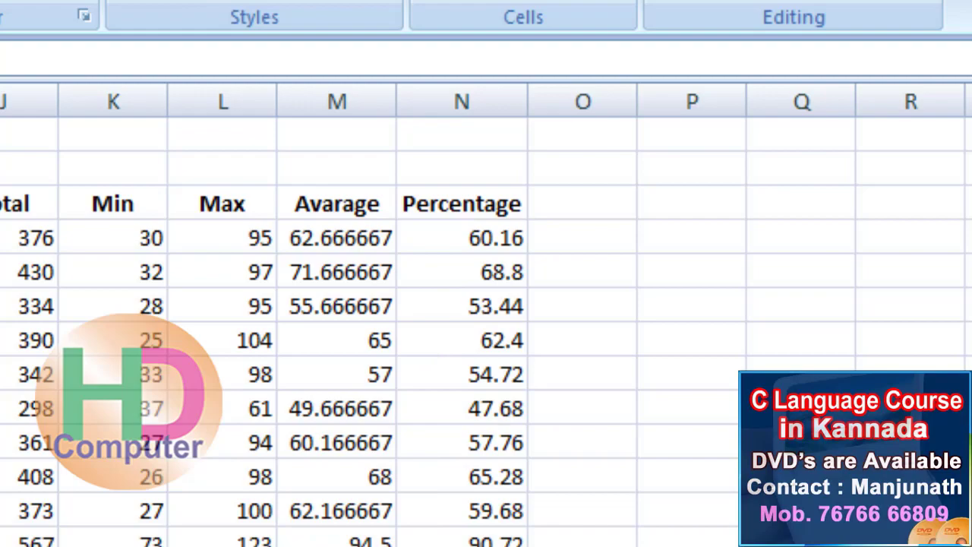
# - Review the first student's marks in D4:I4 and compare the percentage formula in N4 with the average formula in M4
pyautogui.moveTo(87, 156); pyautogui.dragTo(493, 161)
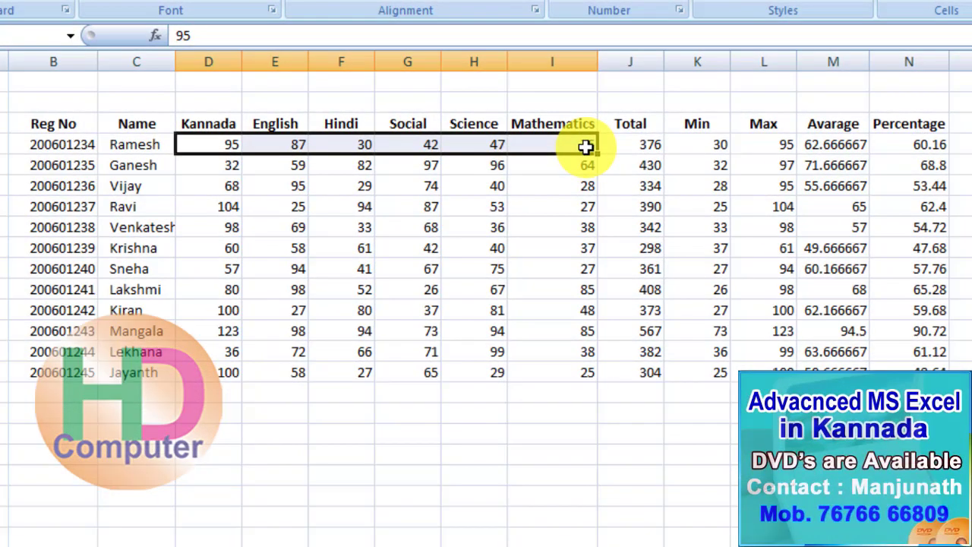
pyautogui.click(920, 144)
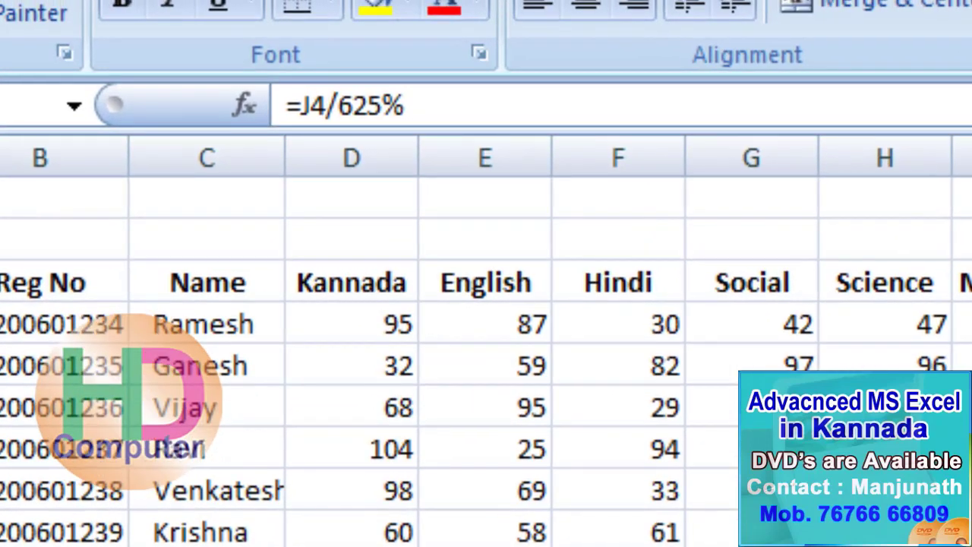
pyautogui.click(971, 324)
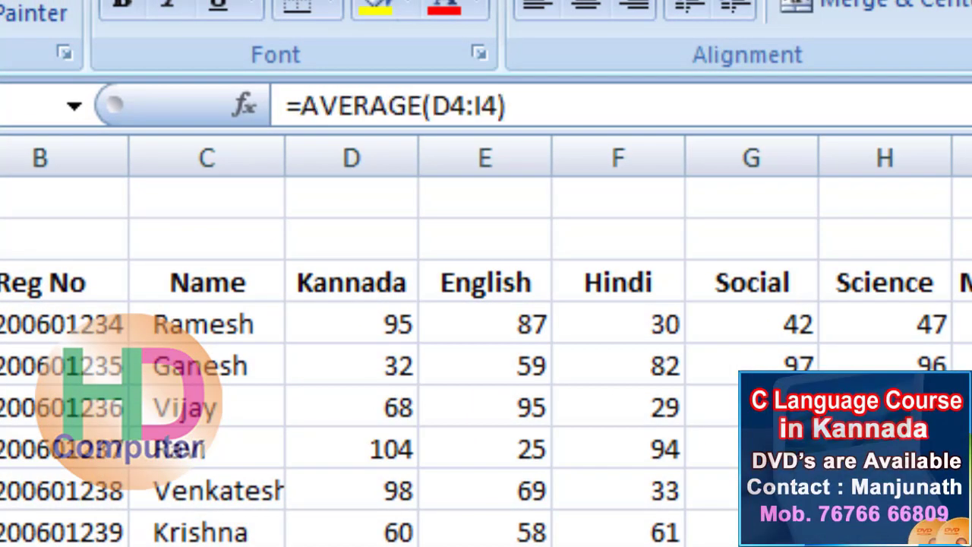